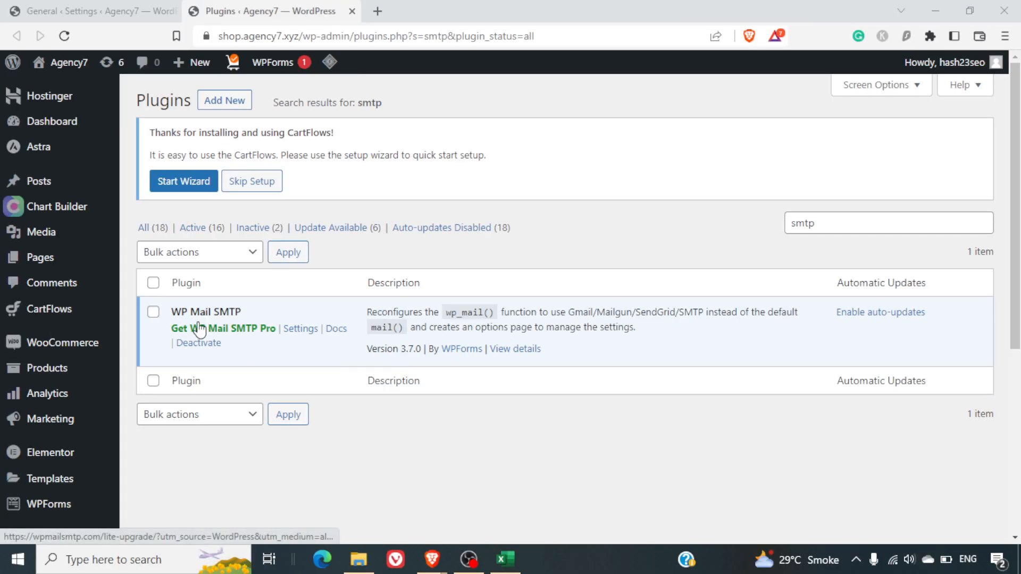
Open the WP Mail SMTP Settings page from the WordPress admin sidebar
mouse_move(64, 354)
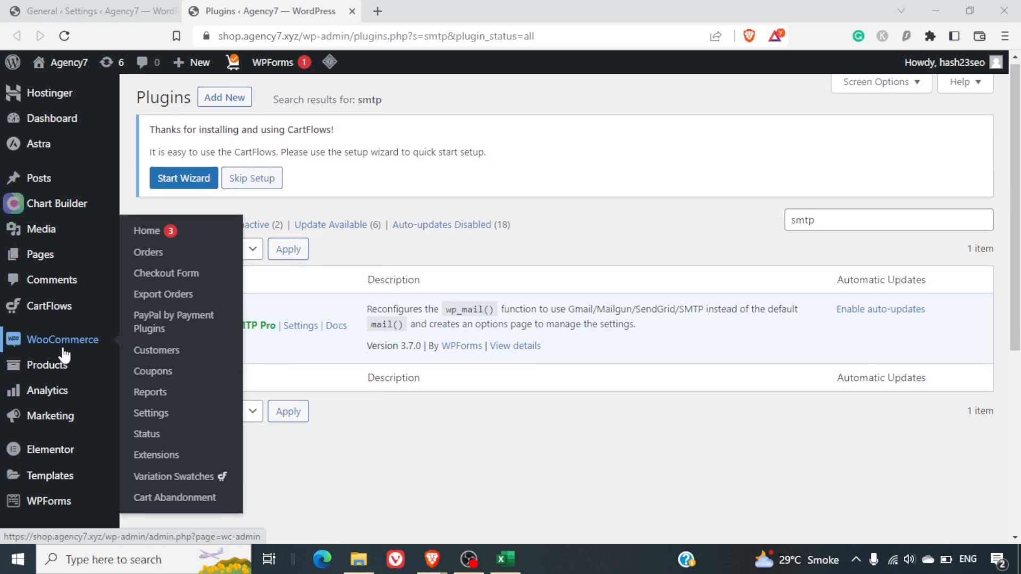
scroll(63, 354, "down", 3)
scroll(64, 355, "down", 3)
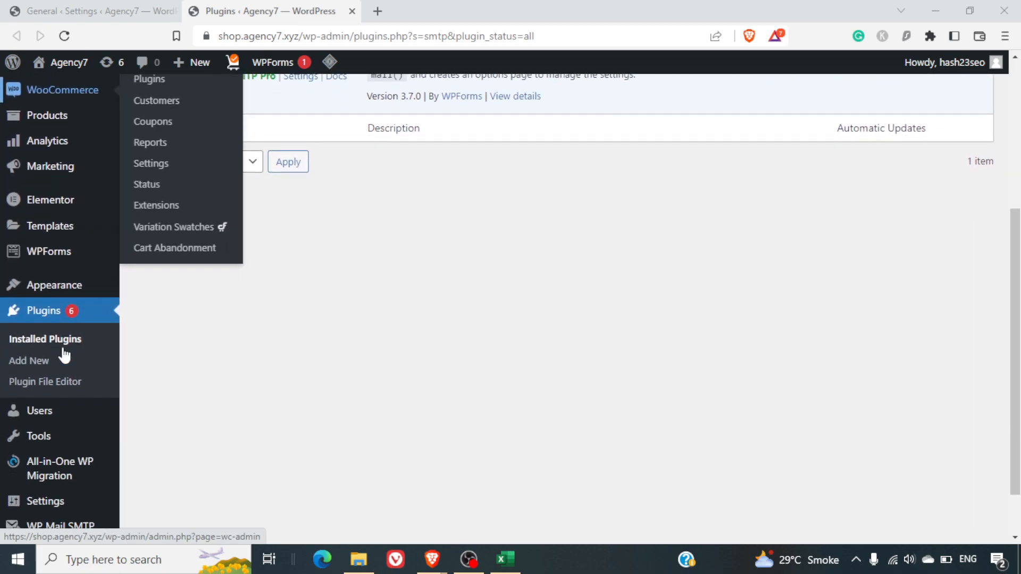
mouse_move(47, 478)
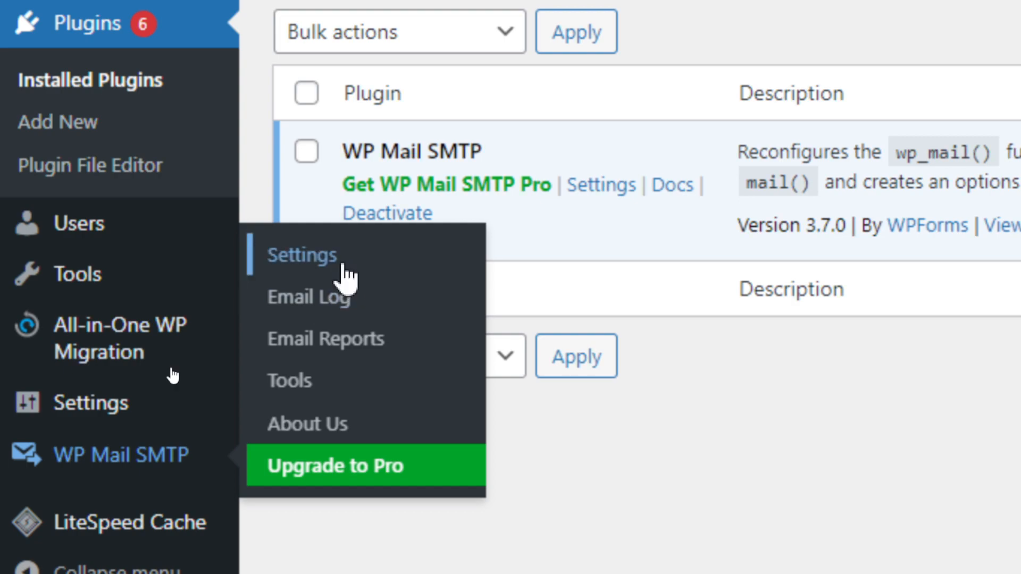
left_click(347, 277)
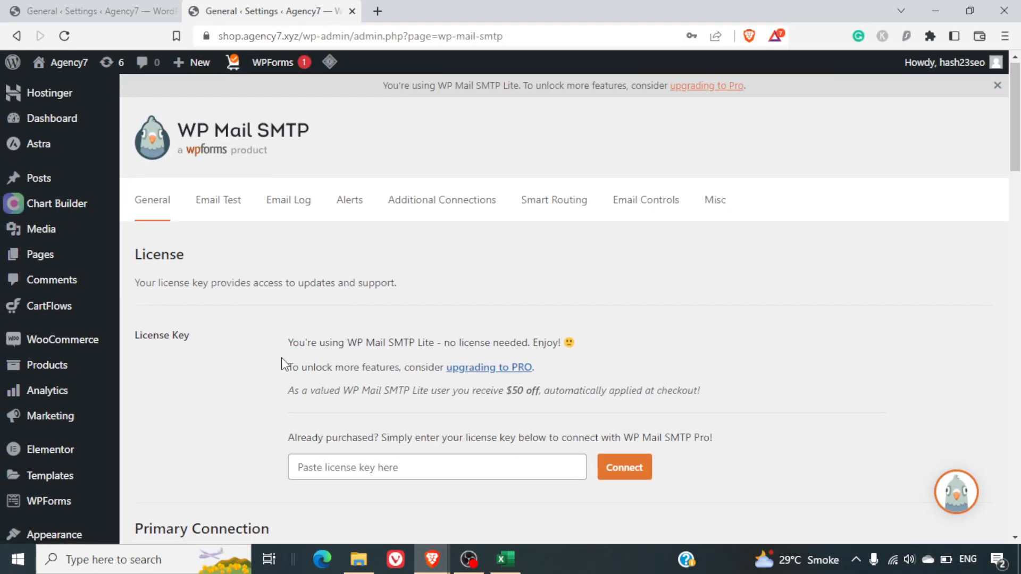
scroll(282, 360, "down", 4)
scroll(282, 358, "down", 2)
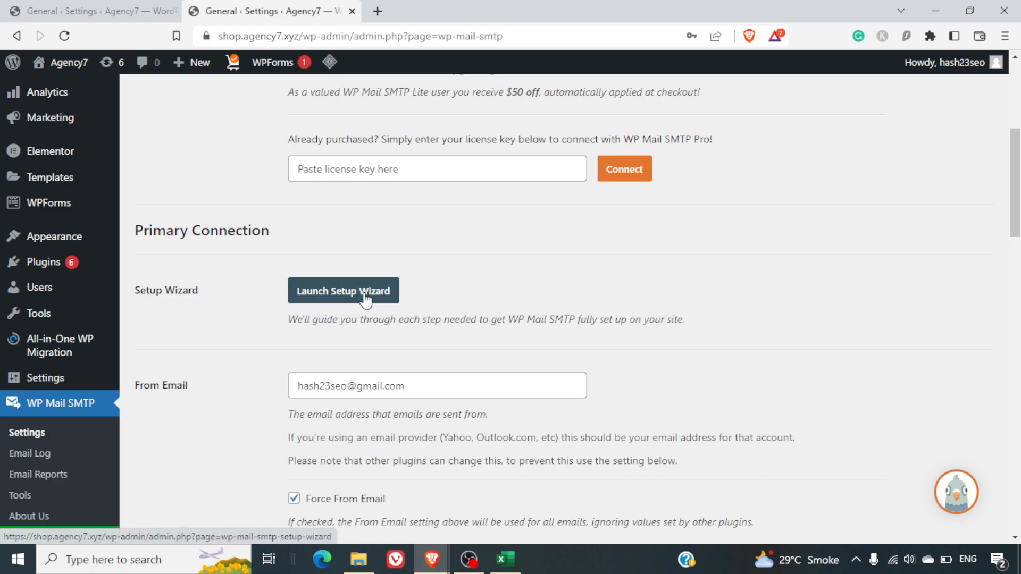
right_click(391, 293)
left_click(460, 277)
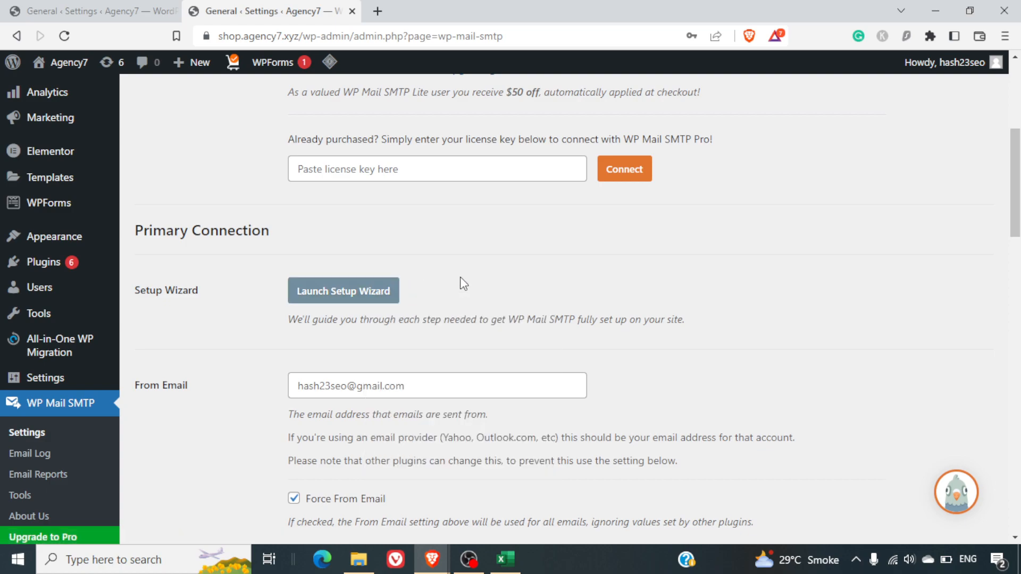
scroll(461, 279, "down", 2)
scroll(460, 277, "down", 1)
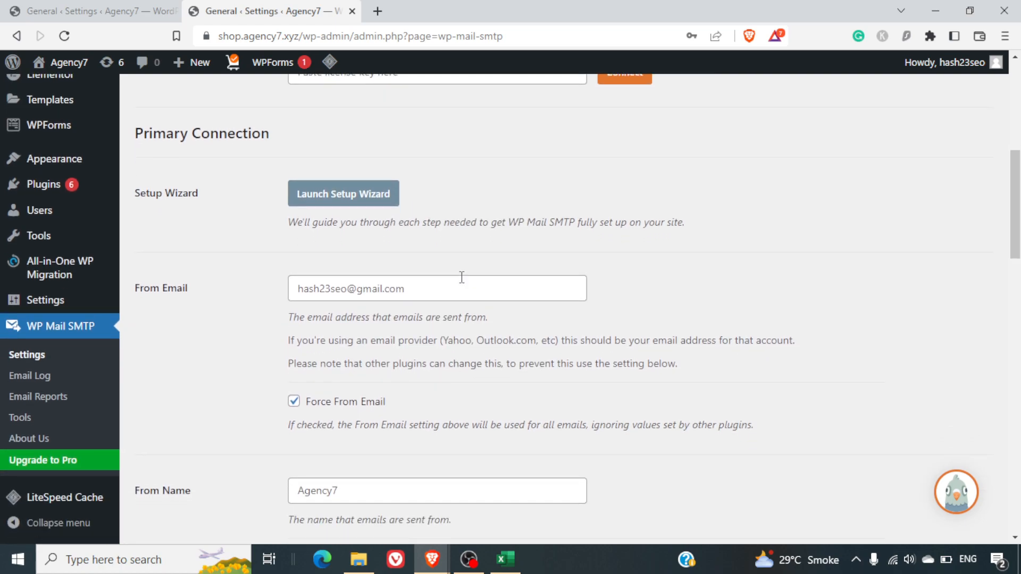
scroll(461, 277, "down", 3)
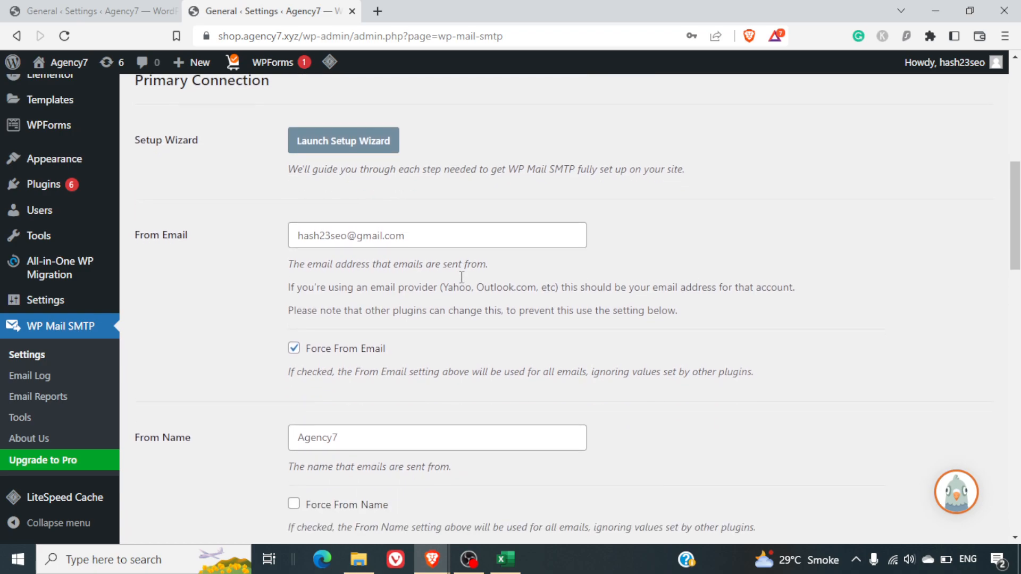
scroll(462, 277, "down", 1)
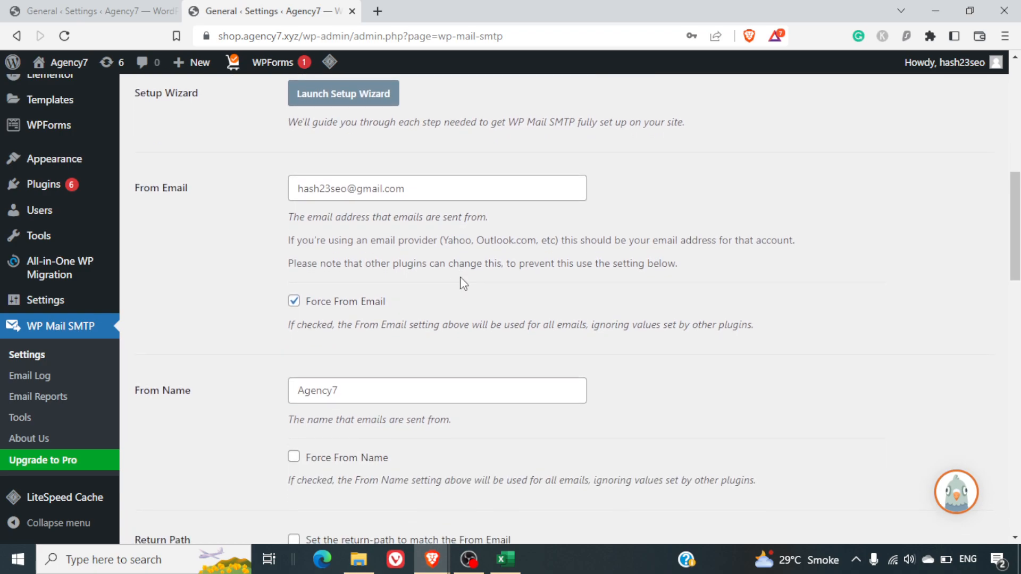
scroll(461, 276, "down", 1)
scroll(461, 277, "up", 7)
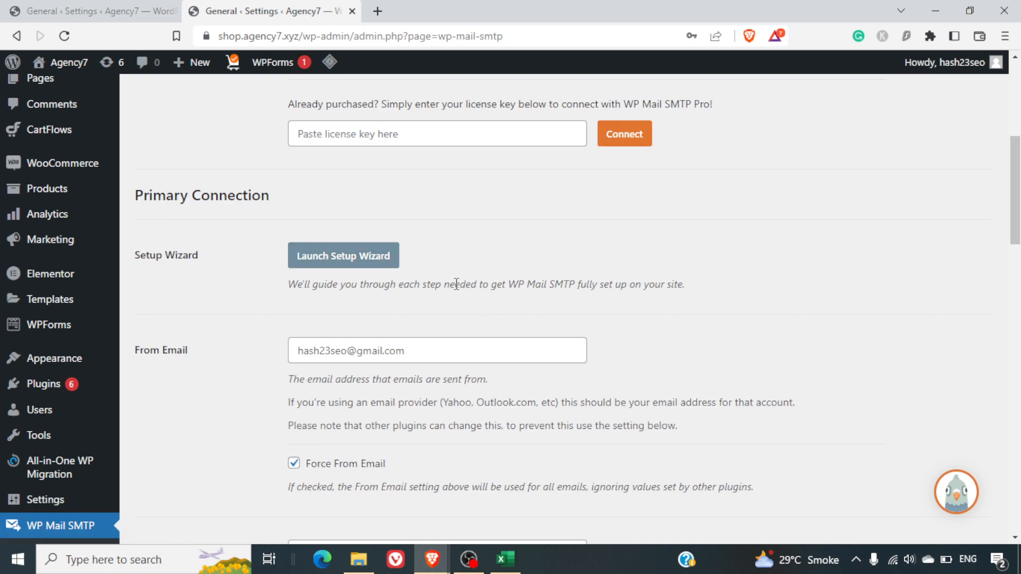
scroll(490, 314, "down", 7)
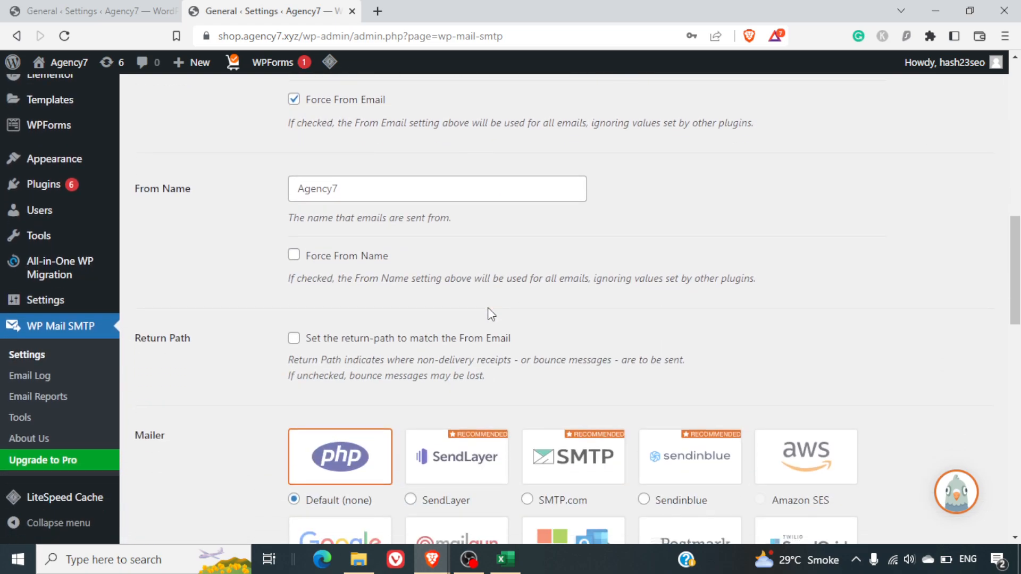
scroll(488, 311, "down", 3)
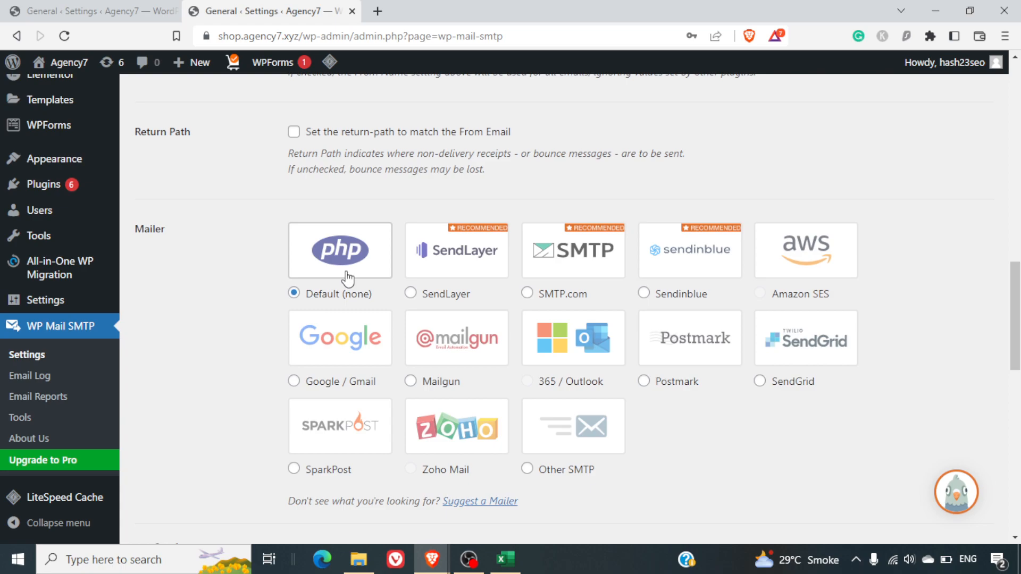
Select the Google / Gmail mailer tile, after briefly trying Mailgun
left_click(346, 339)
scroll(348, 343, "down", 2)
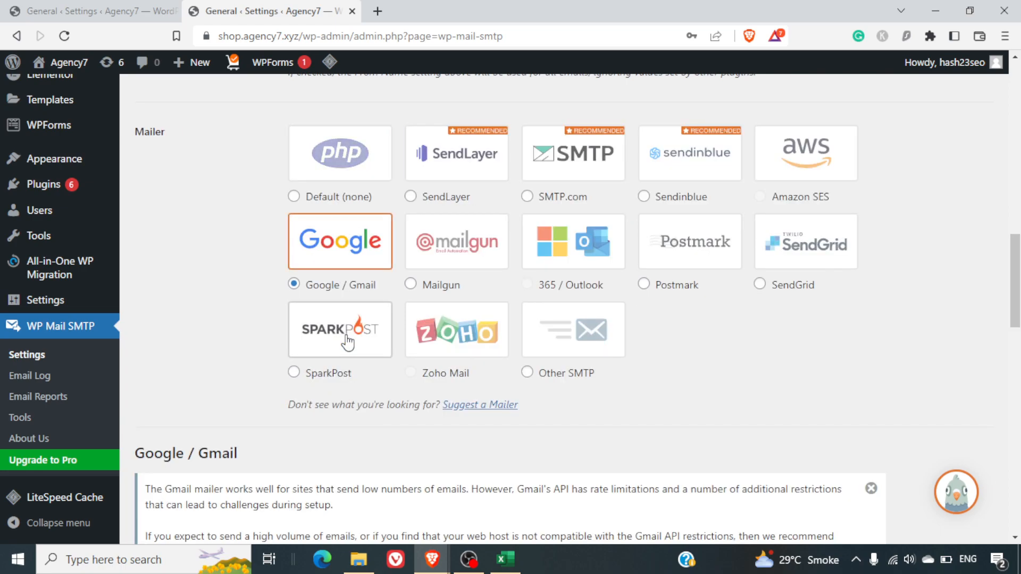
left_click(463, 266)
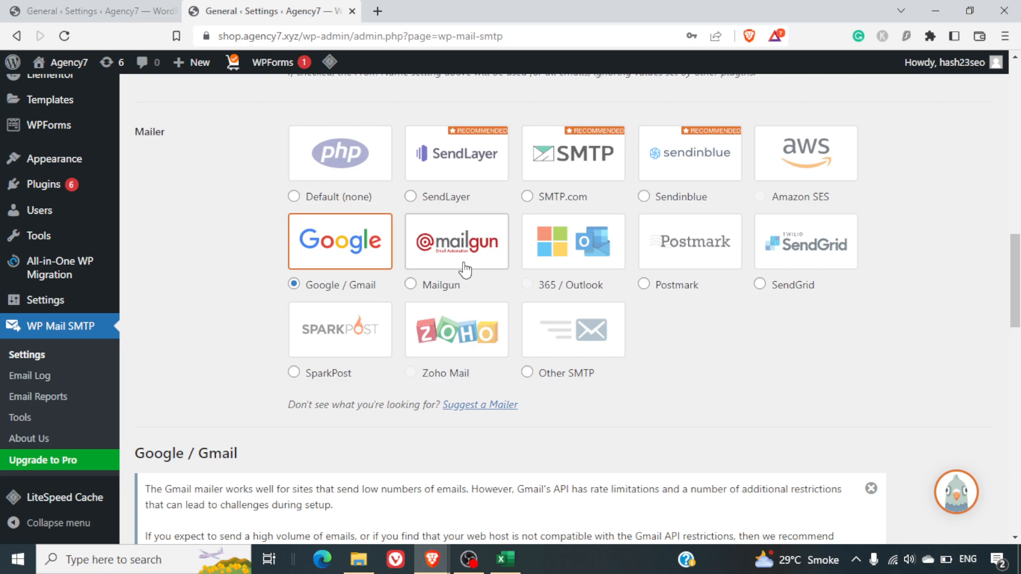
scroll(464, 269, "up", 2)
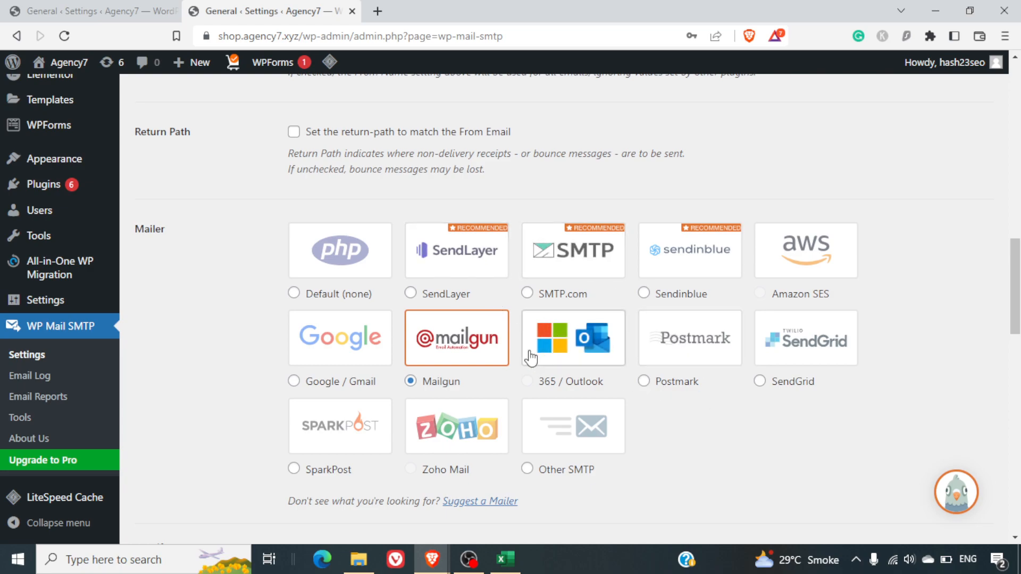
left_click(340, 338)
scroll(381, 345, "down", 2)
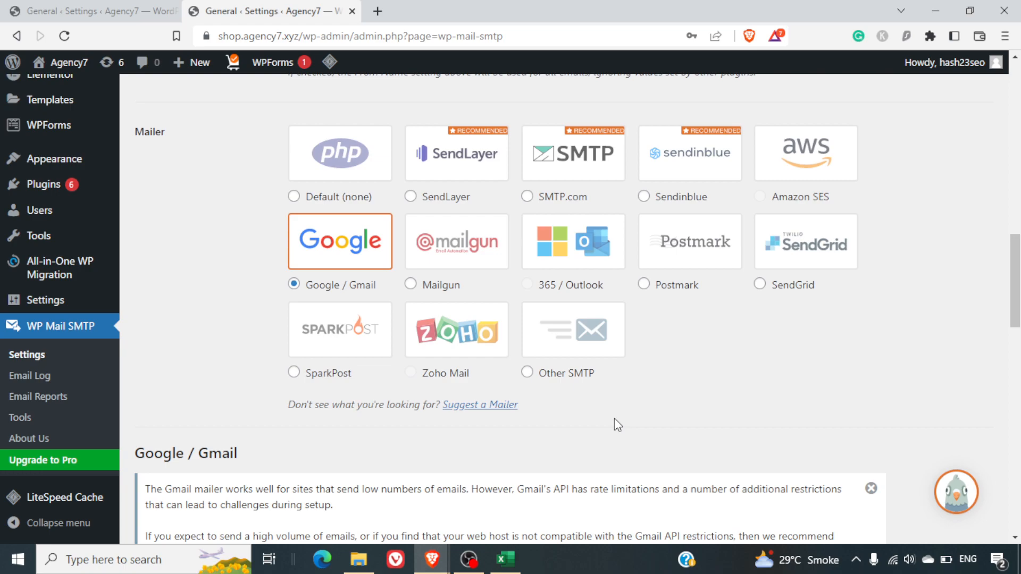
scroll(838, 399, "down", 7)
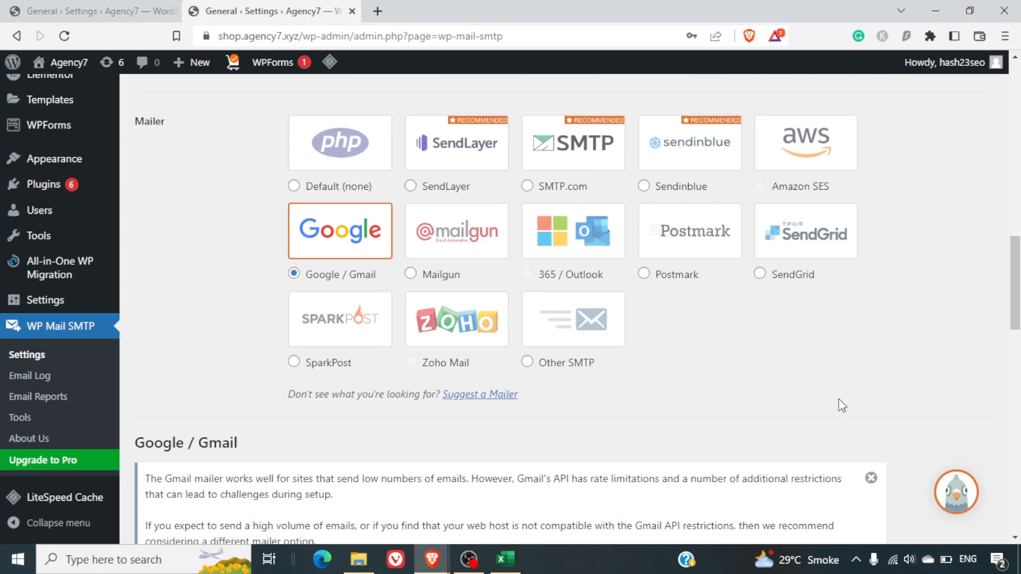
scroll(838, 405, "down", 1)
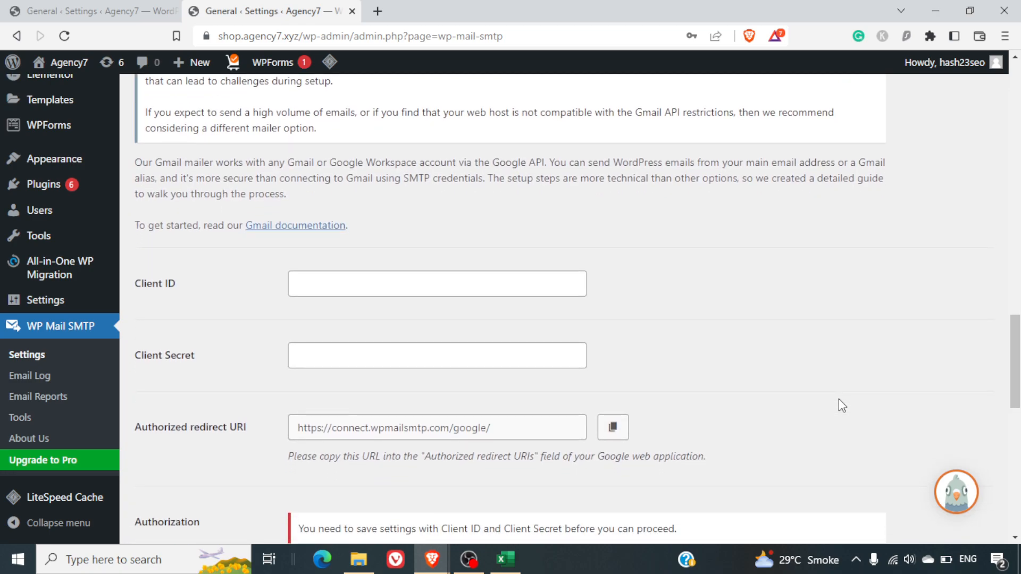
scroll(838, 405, "down", 1)
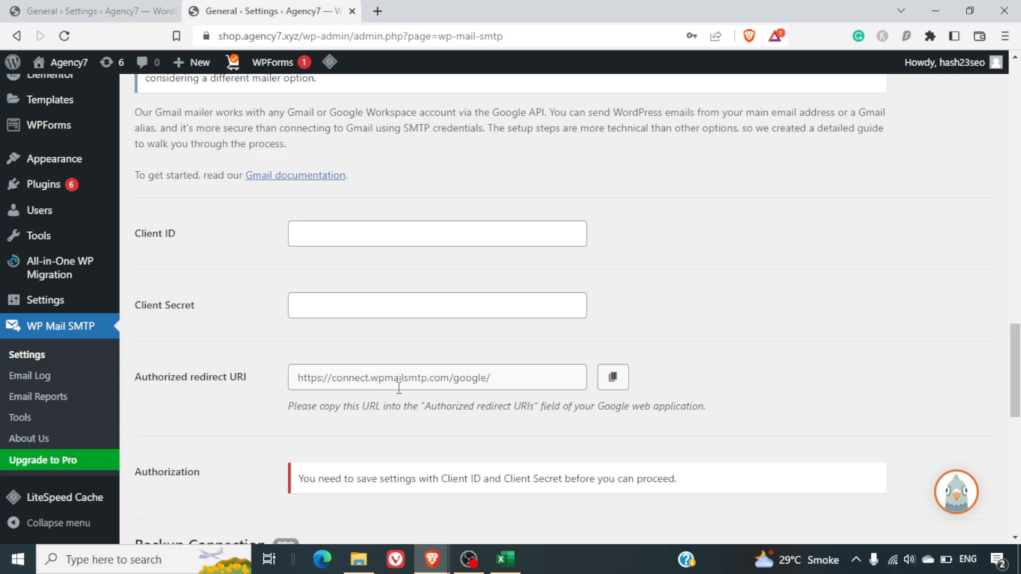
scroll(420, 390, "down", 2)
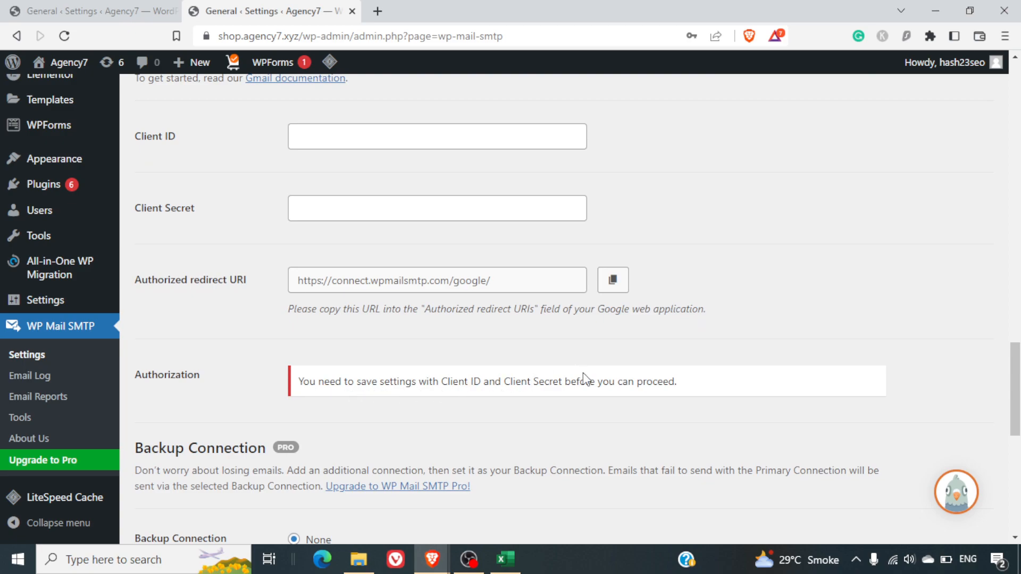
scroll(582, 374, "down", 1)
scroll(583, 374, "up", 2)
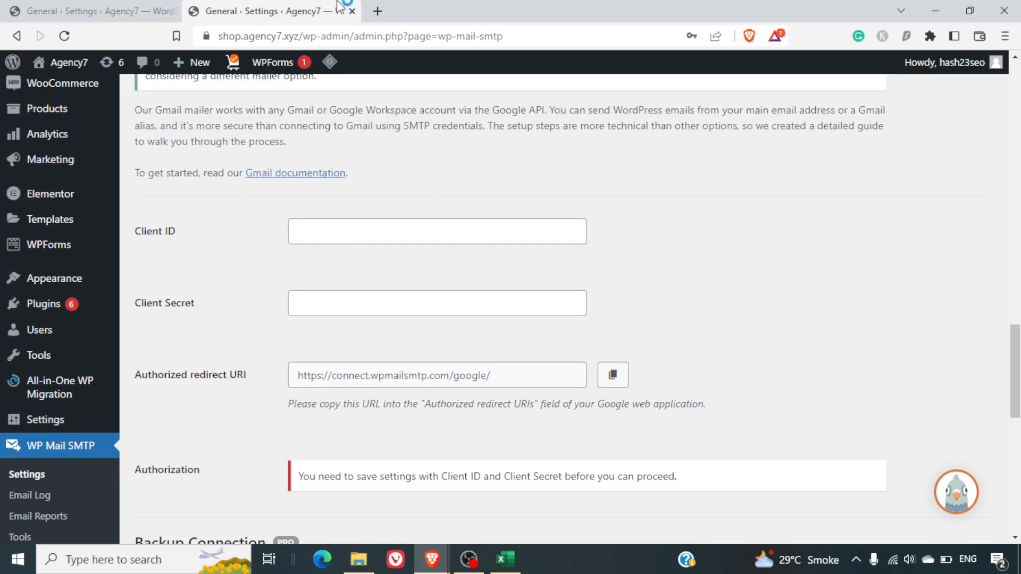
Open a new browser tab and go to console.cloud.google.com
left_click(376, 10)
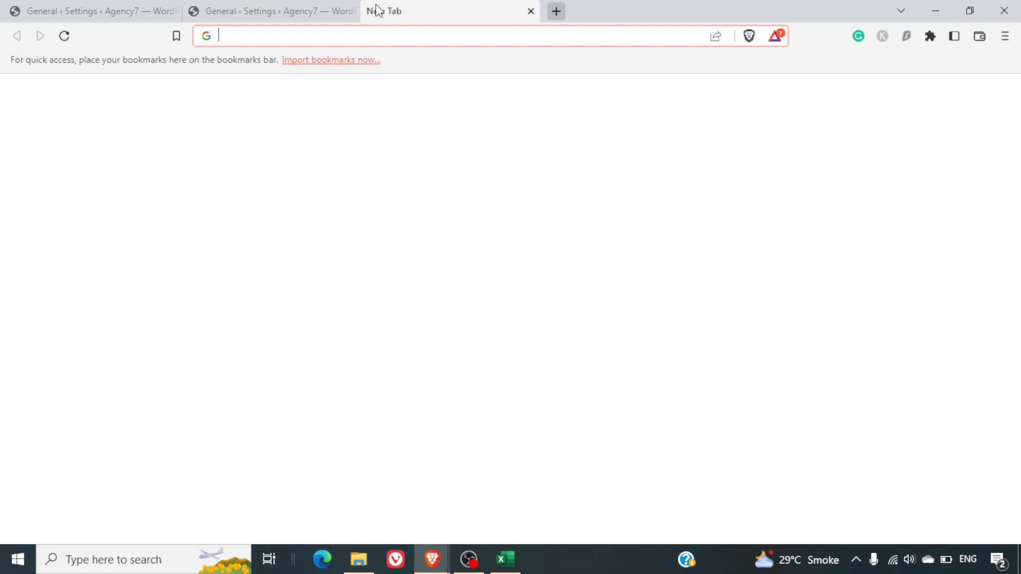
type("console.cloud.google.com")
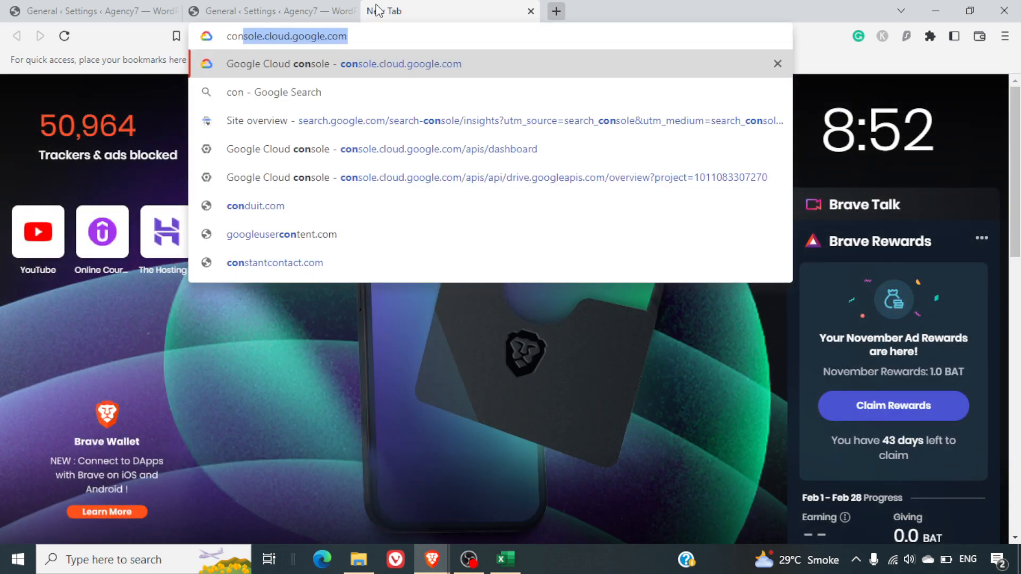
key("Return")
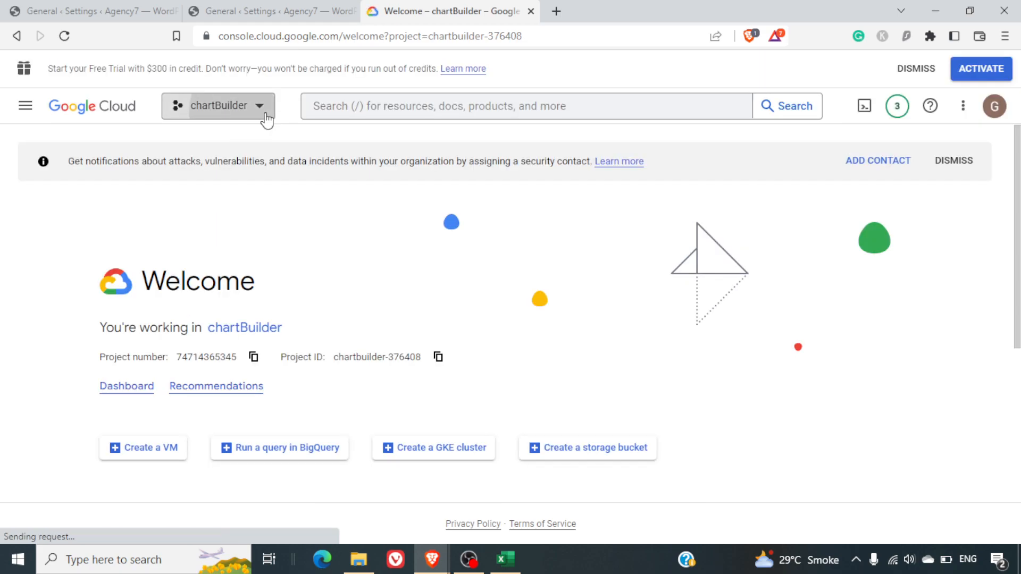
From the project picker, start a new project named 'shop agency7 emails'
left_click(265, 112)
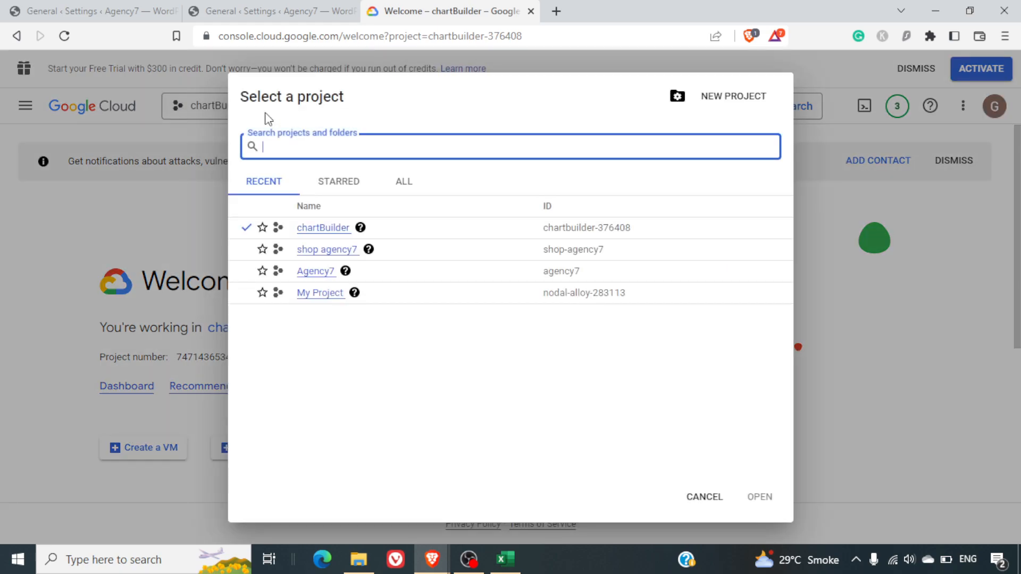
left_click(172, 244)
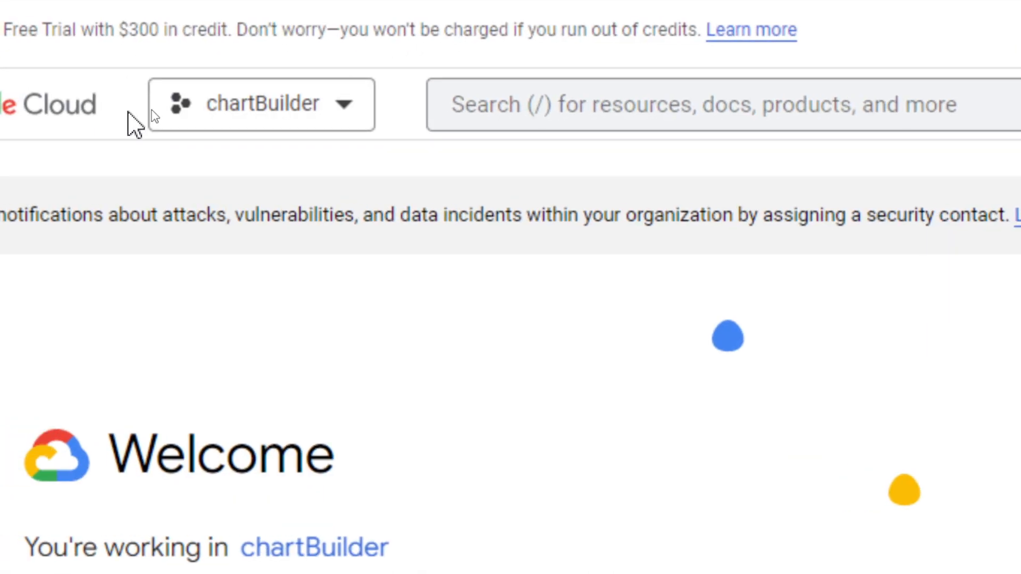
left_click(280, 123)
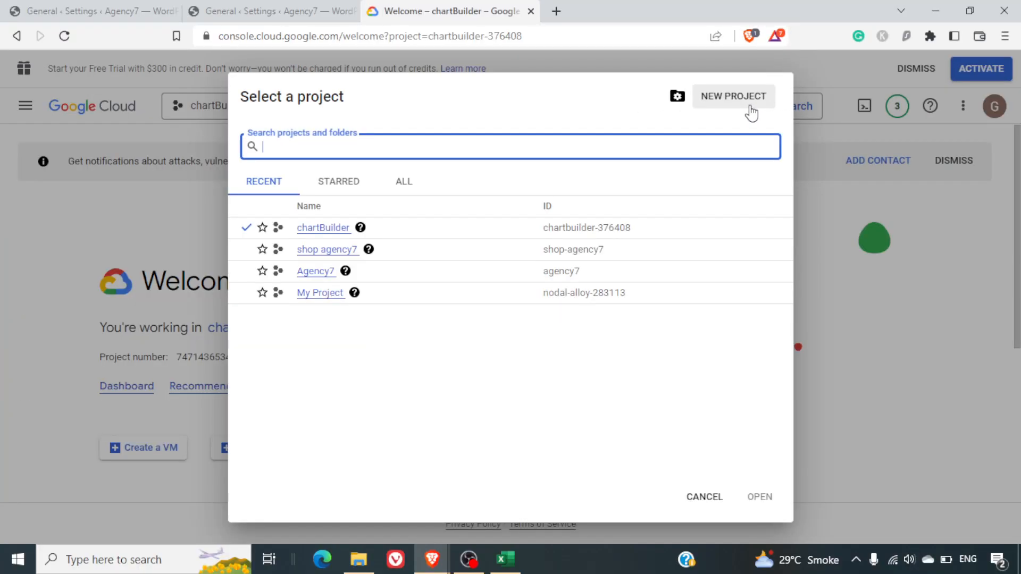
left_click(751, 96)
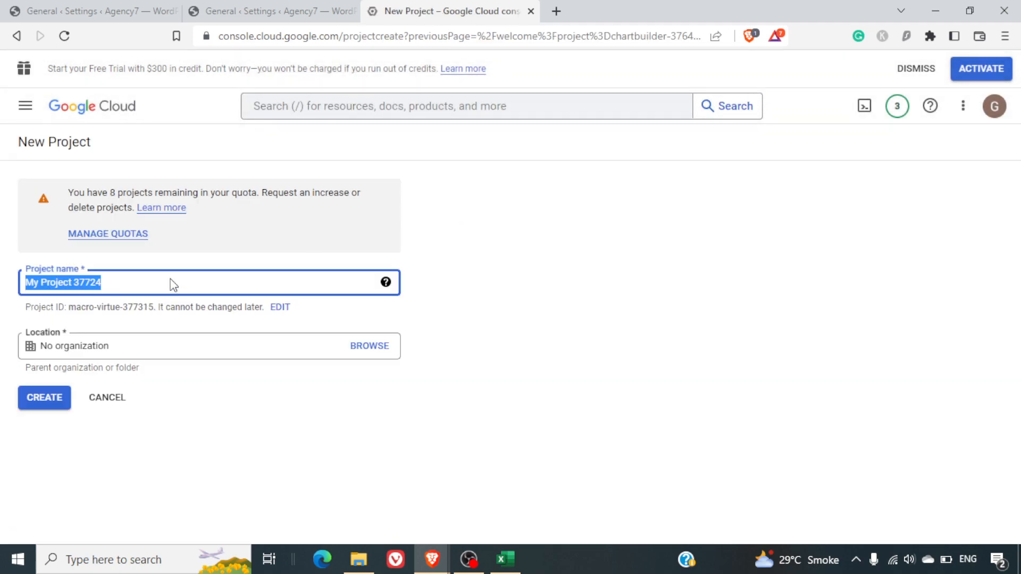
type("shop")
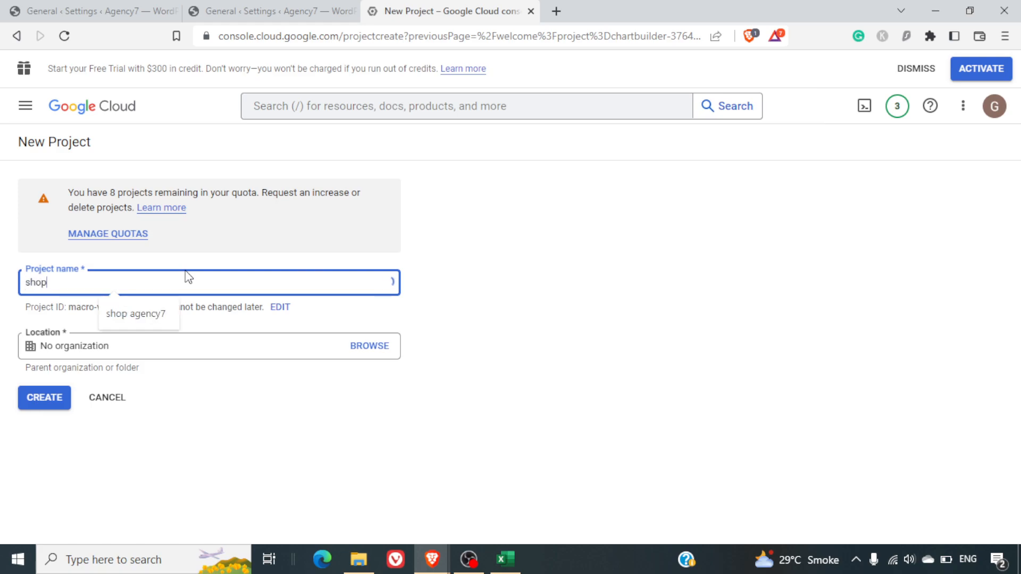
left_click(149, 310)
type("emails")
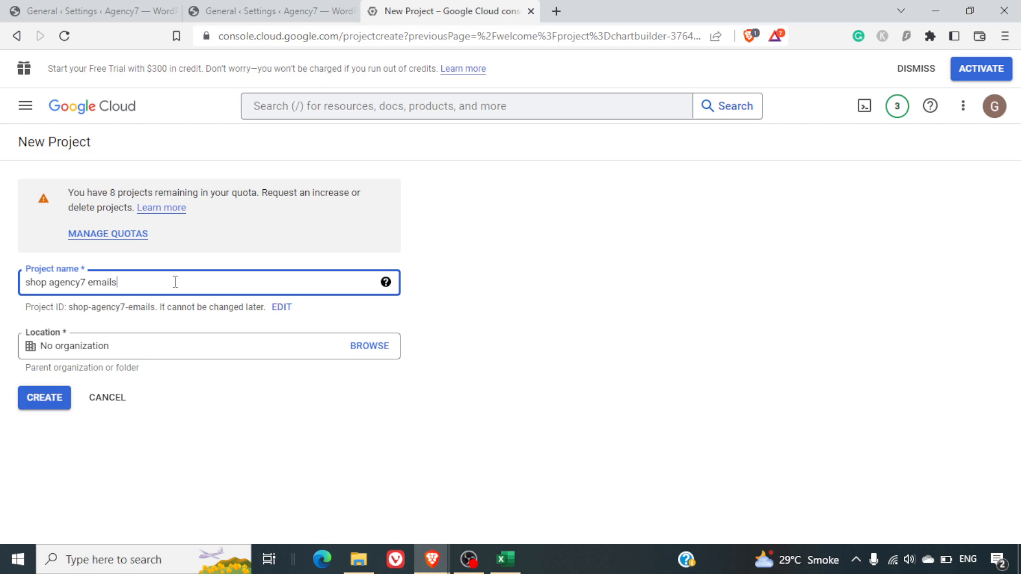
Create the 'shop agency7 emails' project and select it as the current project
left_click(36, 404)
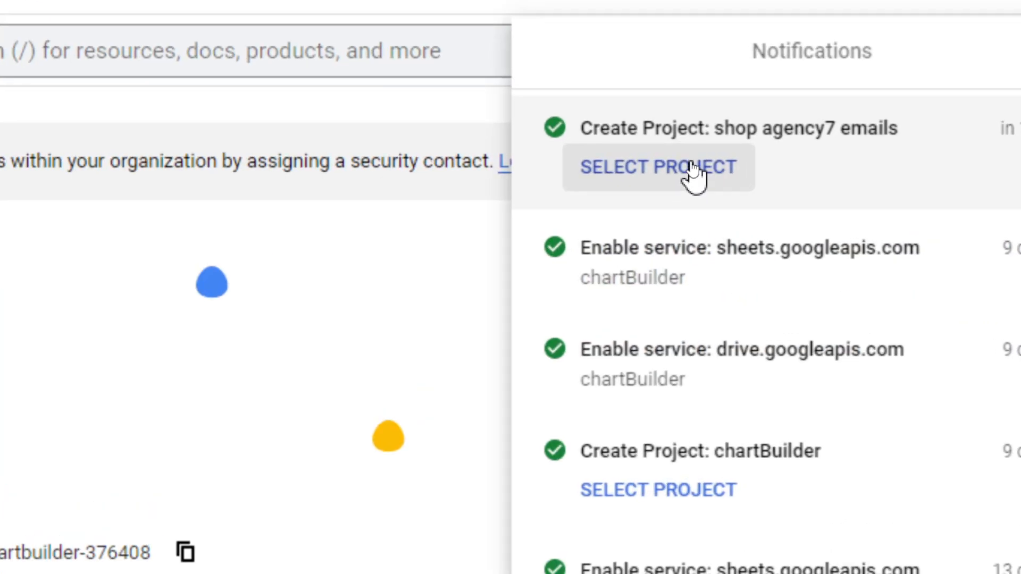
left_click(692, 169)
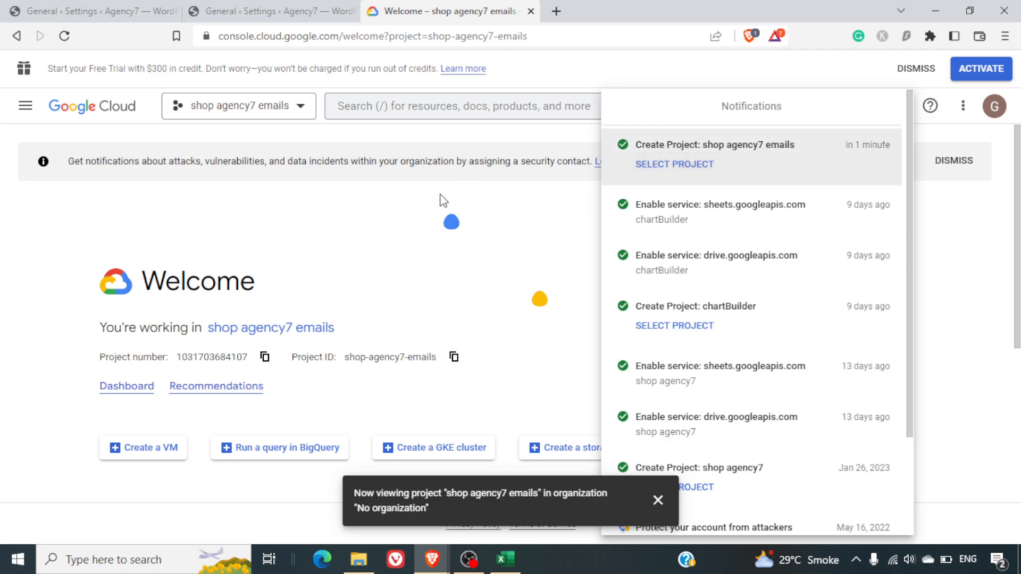
left_click(245, 142)
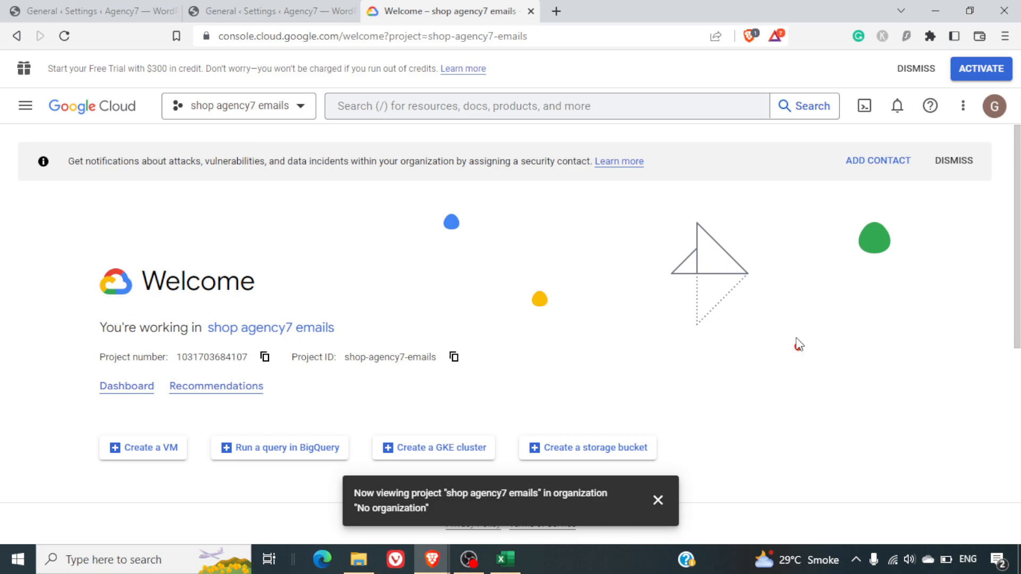
Go to APIs & Services > Enabled APIs & services through the navigation menu
left_click(23, 115)
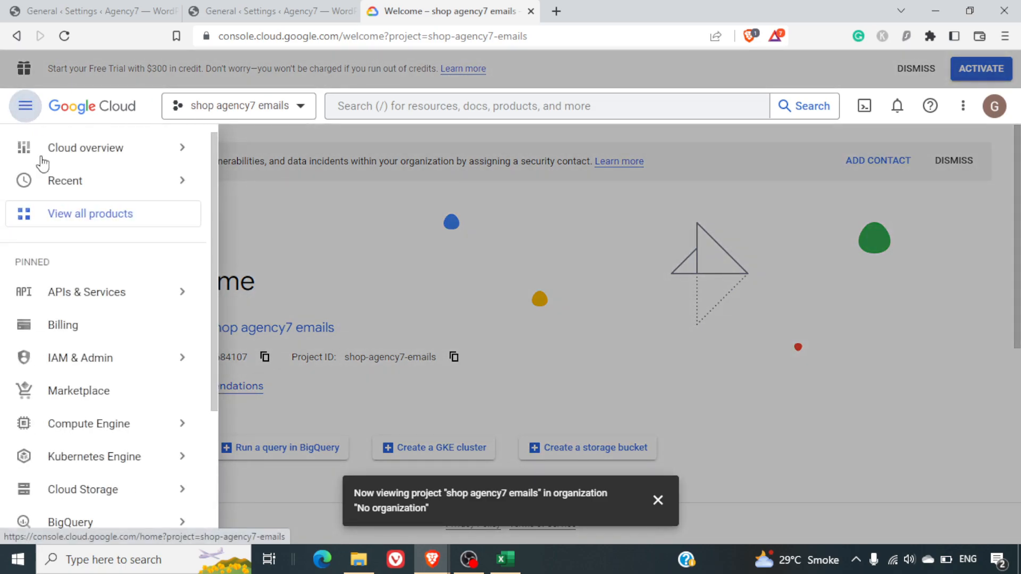
mouse_move(91, 302)
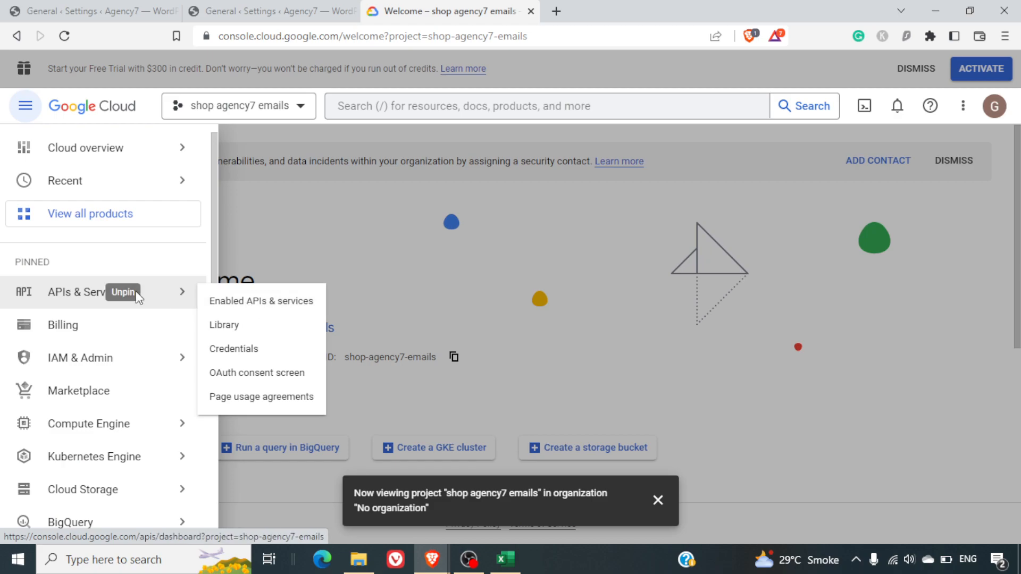
left_click(223, 308)
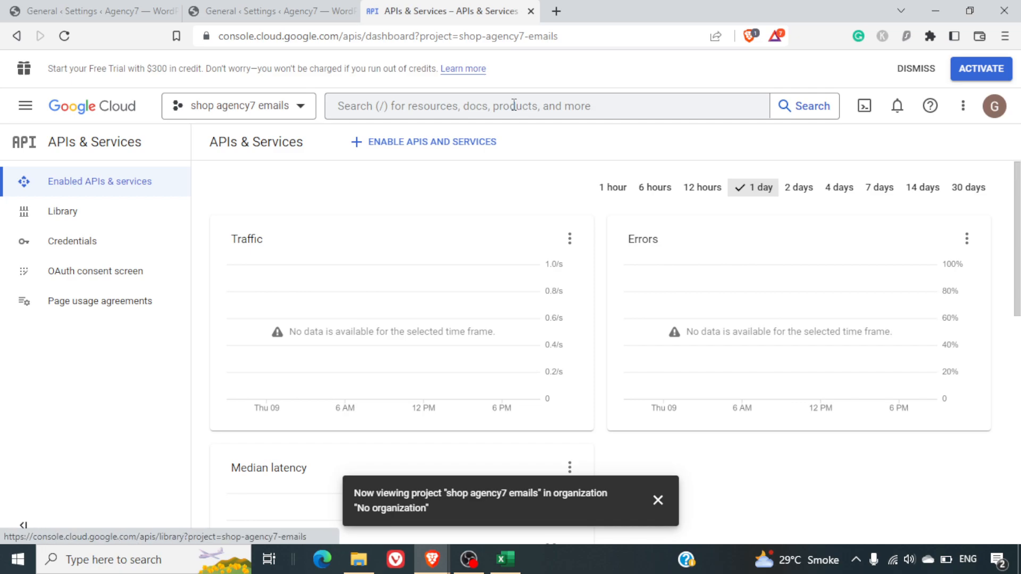
Search the console for 'gmail api' and open the Gmail API Marketplace page
left_click(513, 104)
type("gmail api")
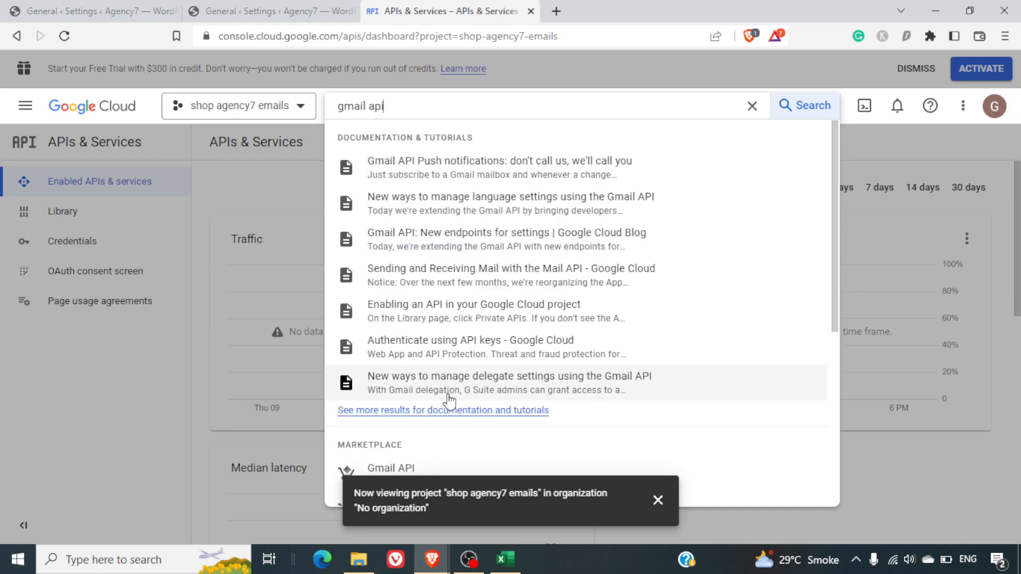
left_click(657, 501)
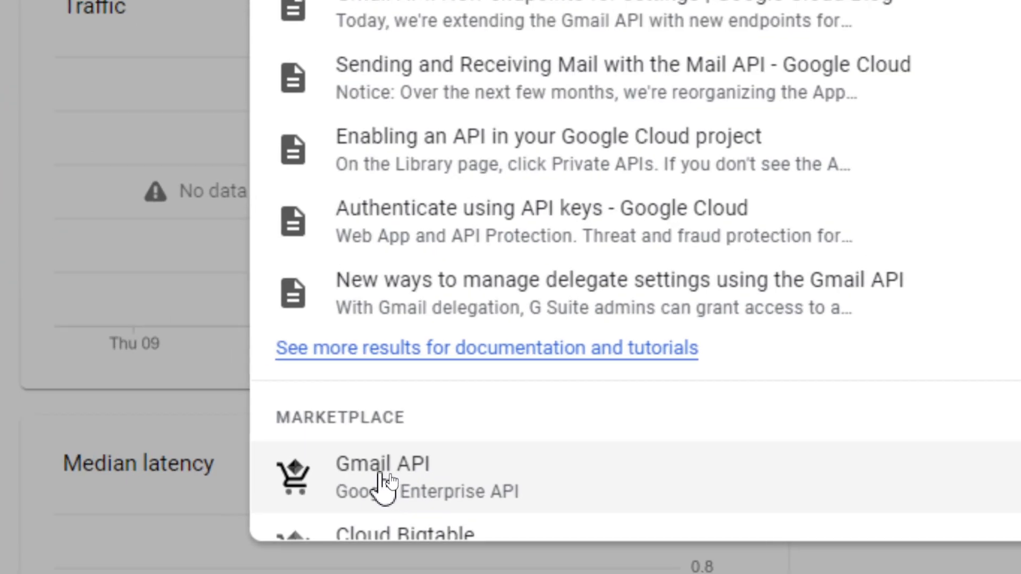
left_click(391, 479)
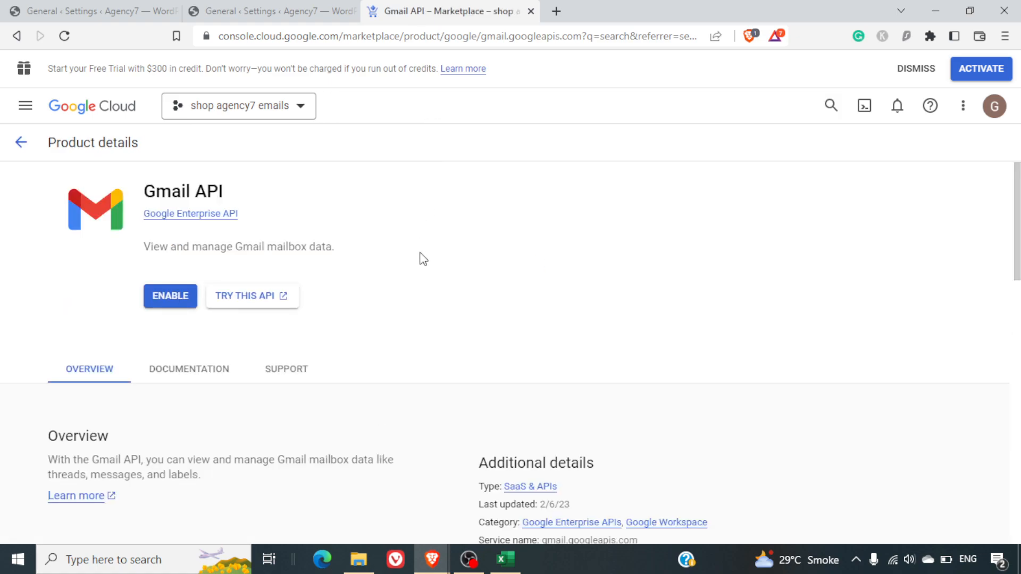
Enable the Gmail API and start User data credentials, continuing to the consent screen
left_click(175, 298)
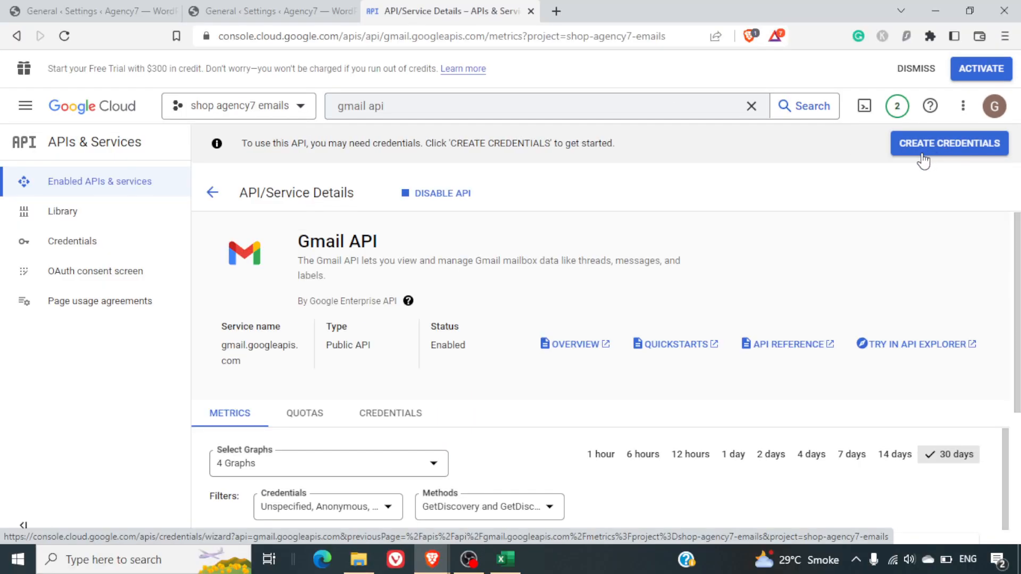
left_click(919, 144)
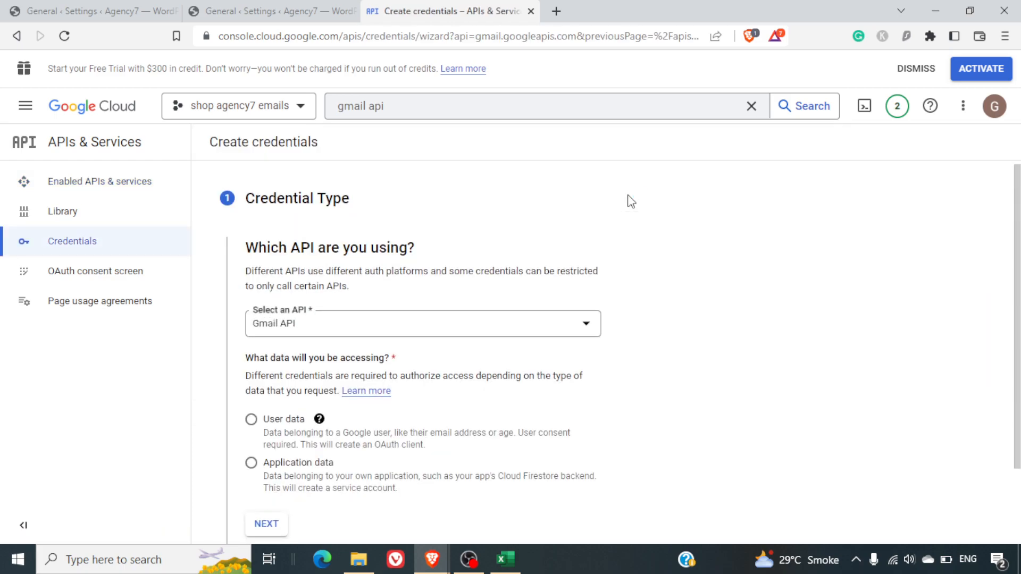
scroll(631, 201, "down", 2)
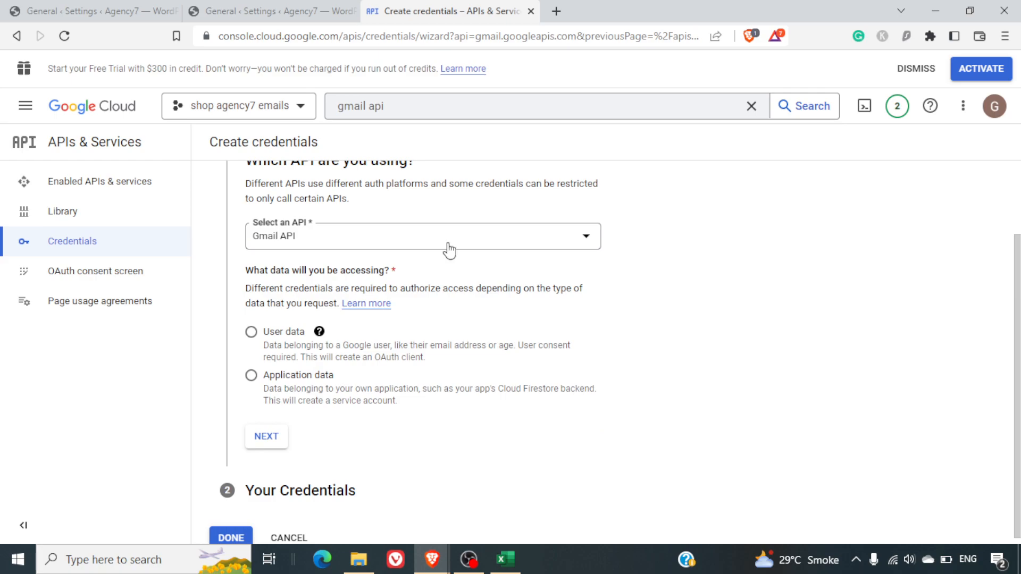
left_click(251, 333)
left_click(275, 439)
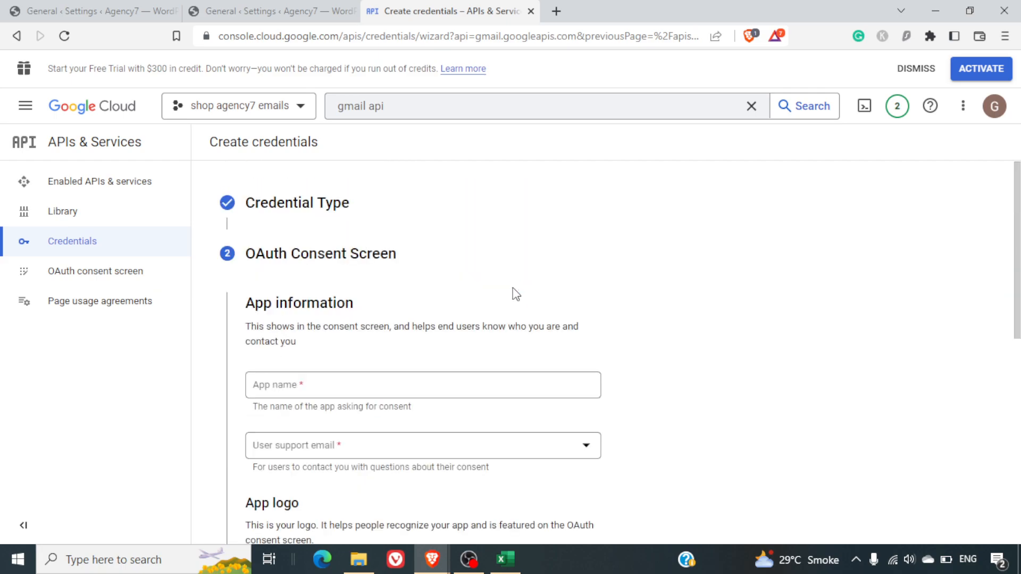
Enter app name 'shop agency7 email', the account's support email and developer contact email, then save
scroll(516, 294, "down", 3)
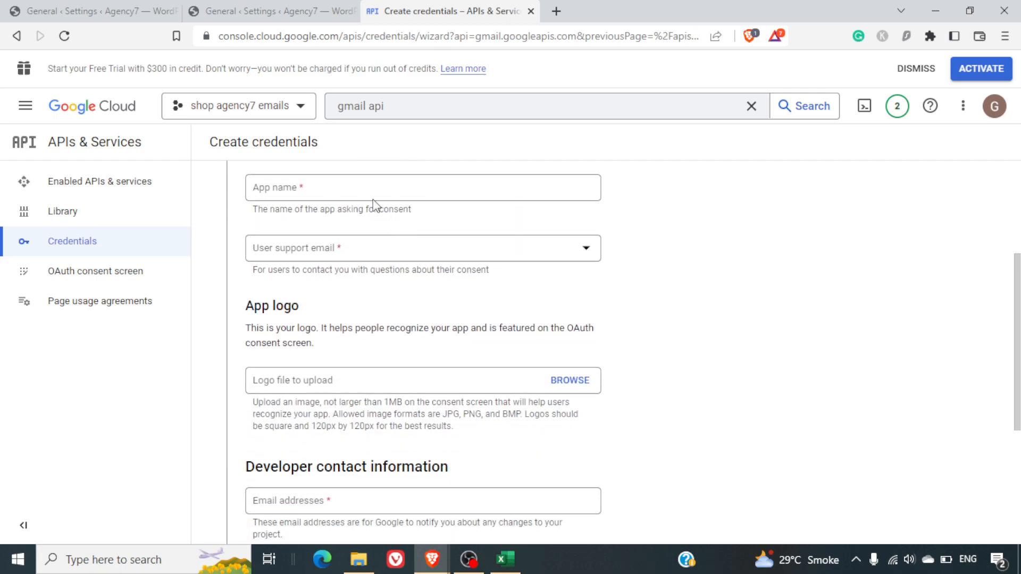
left_click(349, 192)
type("shop a")
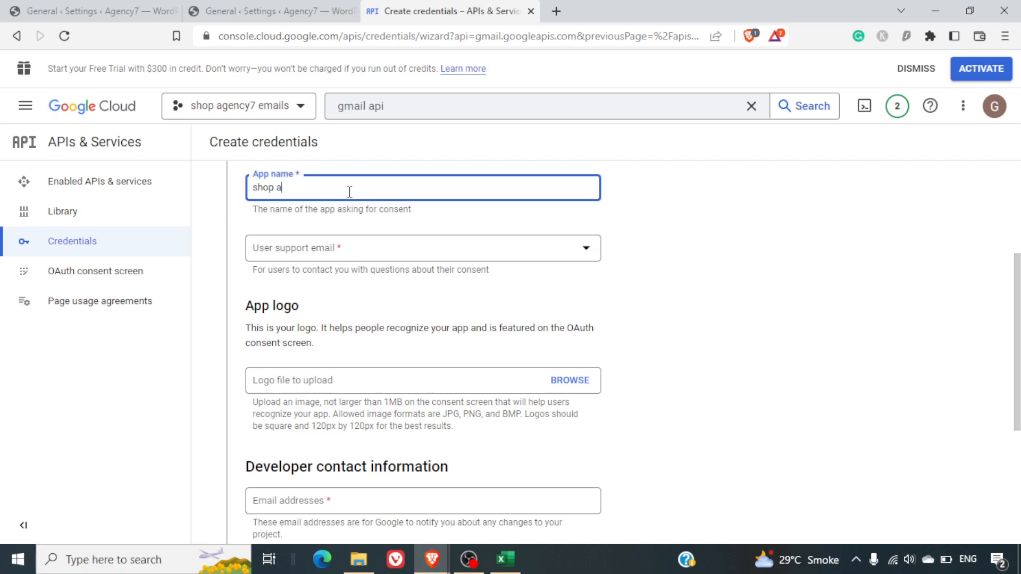
type("gency7 email")
left_click(346, 249)
left_click(341, 260)
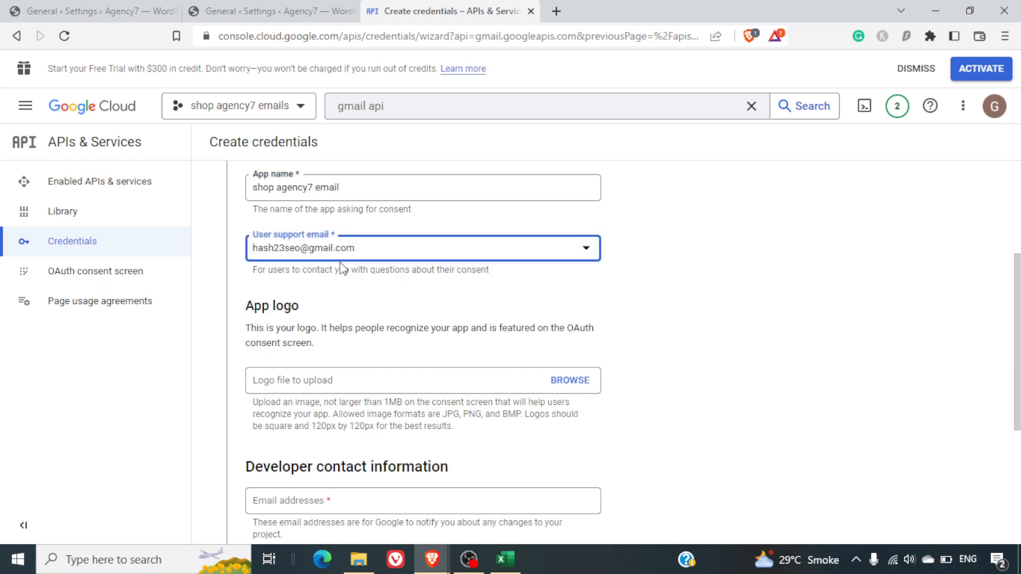
scroll(341, 266, "down", 5)
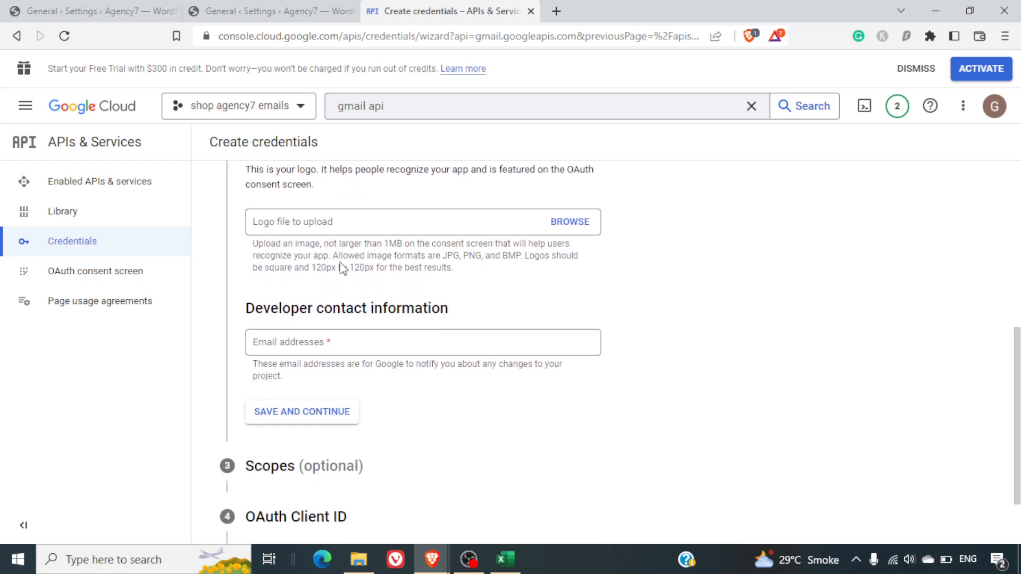
left_click(310, 266)
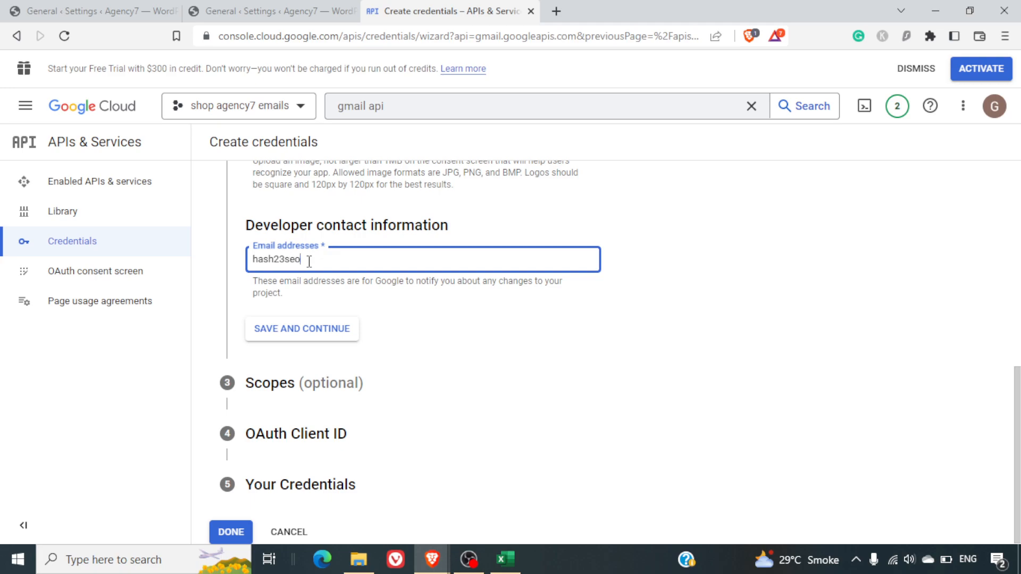
left_click(336, 328)
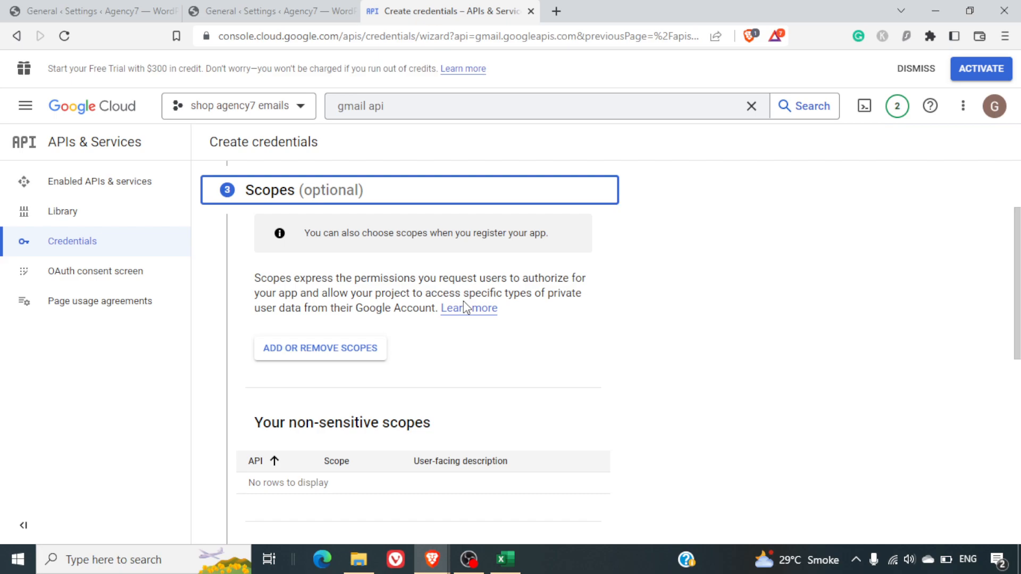
scroll(464, 301, "down", 8)
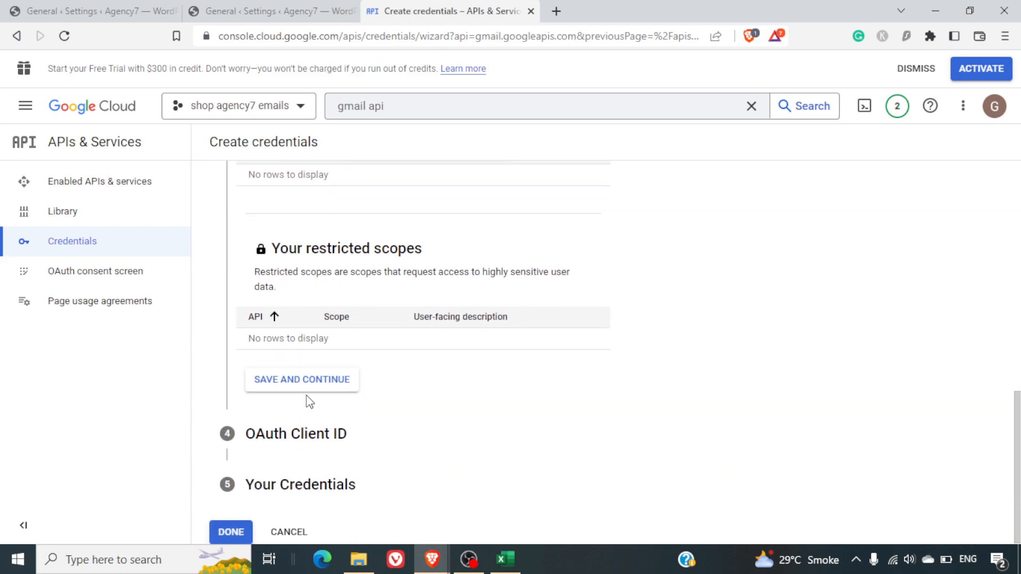
Continue past Scopes and choose Web application as the OAuth client type
left_click(314, 394)
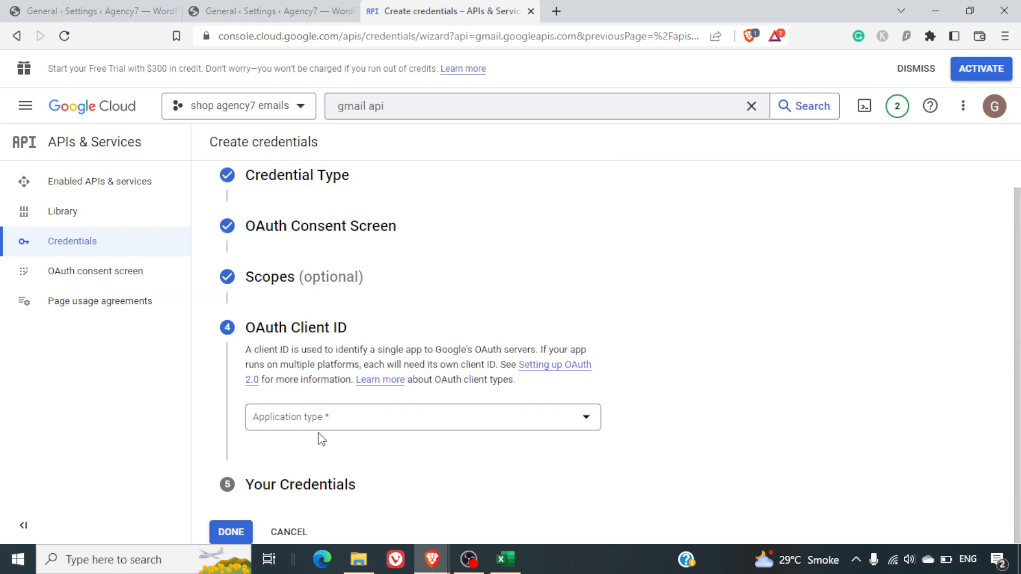
left_click(335, 425)
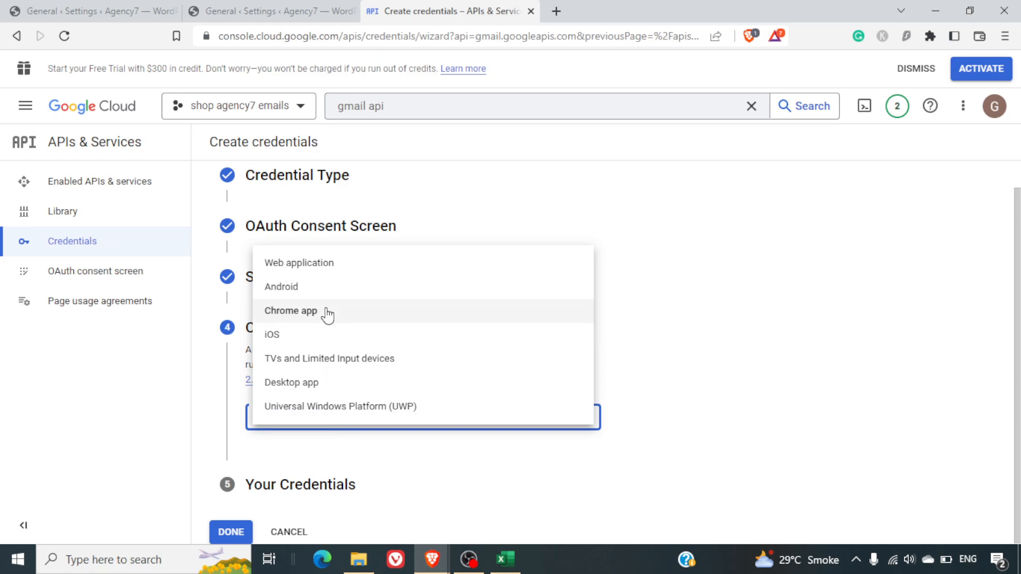
left_click(327, 268)
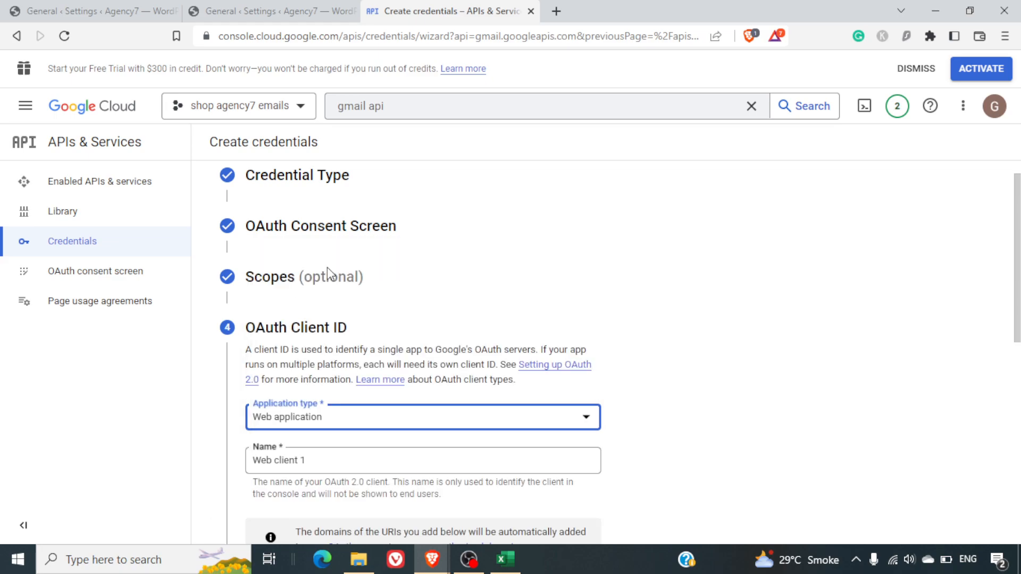
scroll(621, 355, "down", 2)
scroll(622, 355, "down", 3)
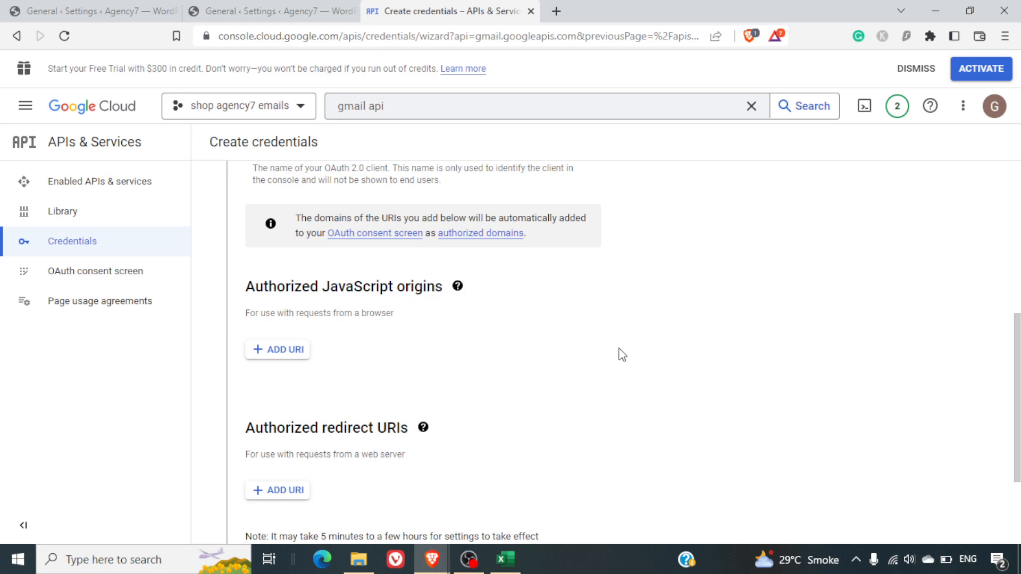
scroll(622, 355, "down", 2)
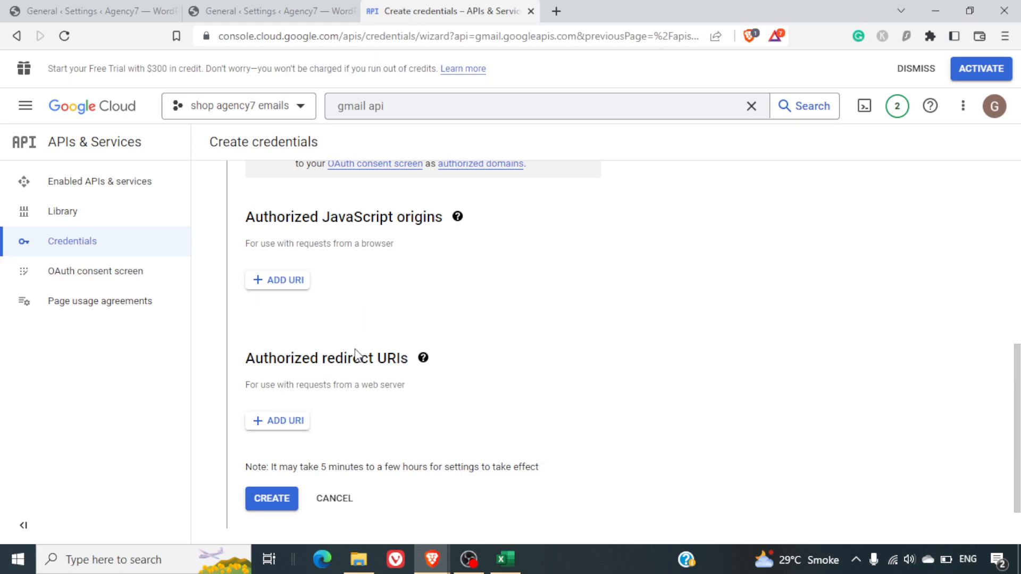
left_click(265, 11)
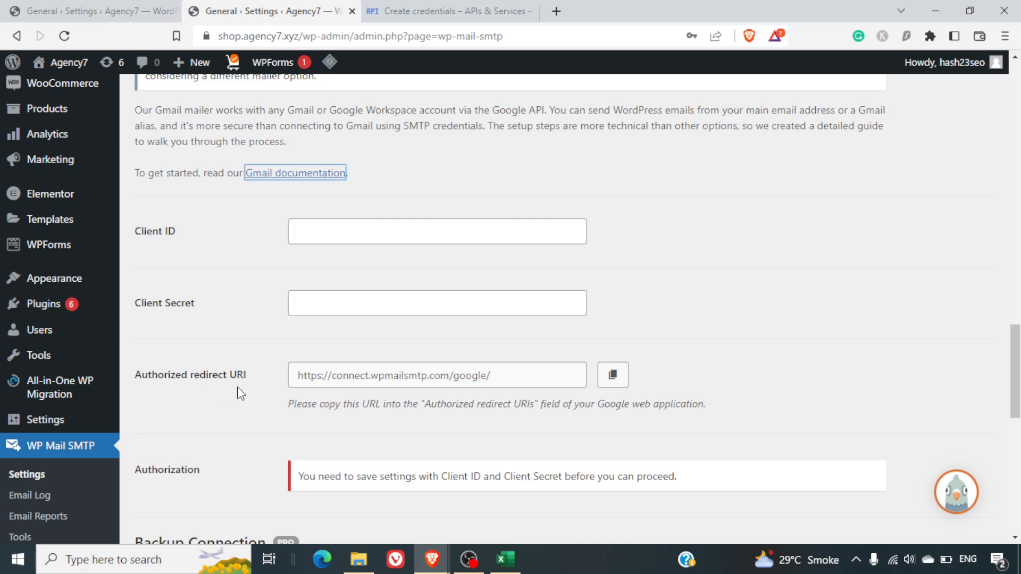
left_click(623, 384)
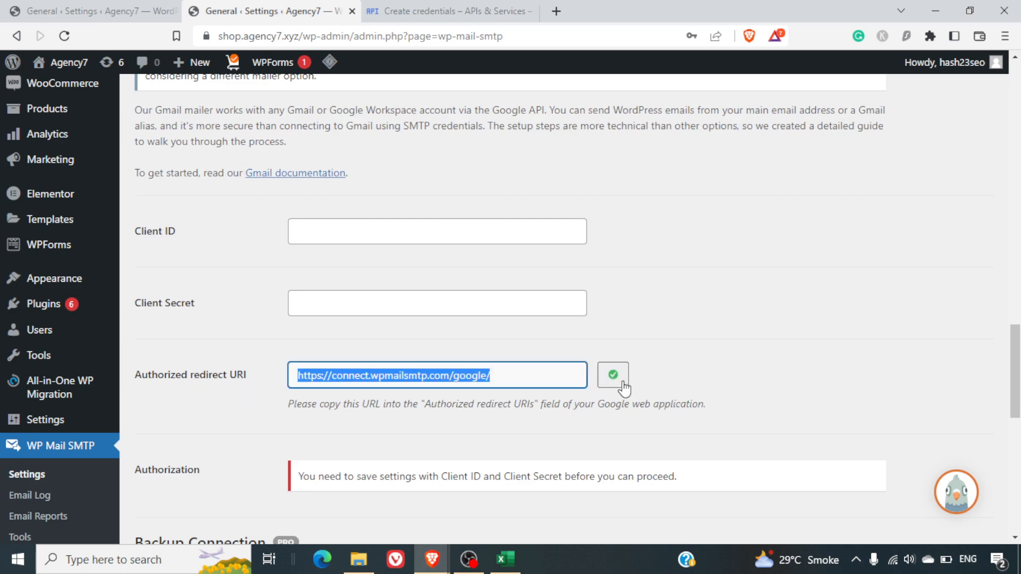
left_click(428, 12)
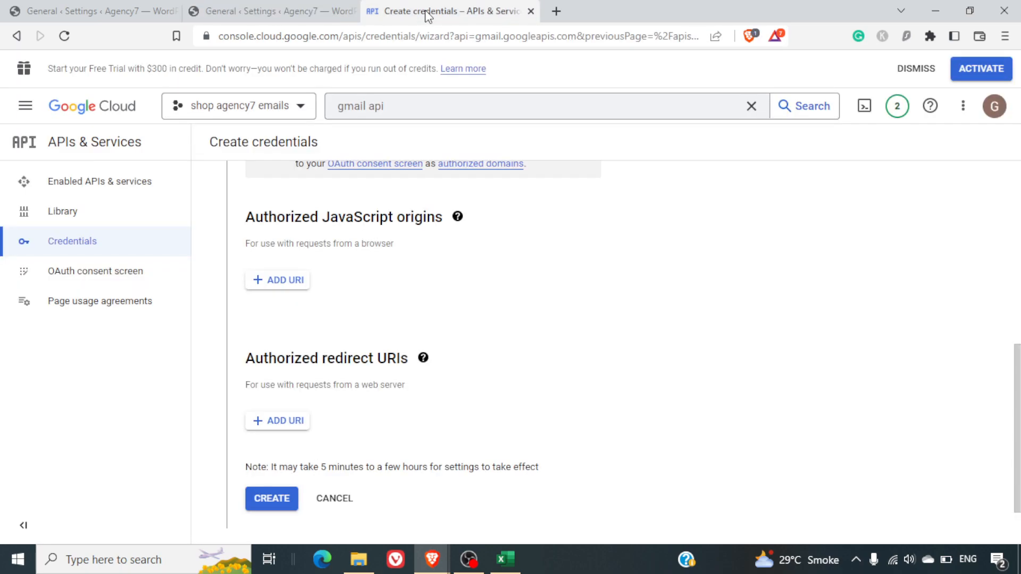
left_click(286, 423)
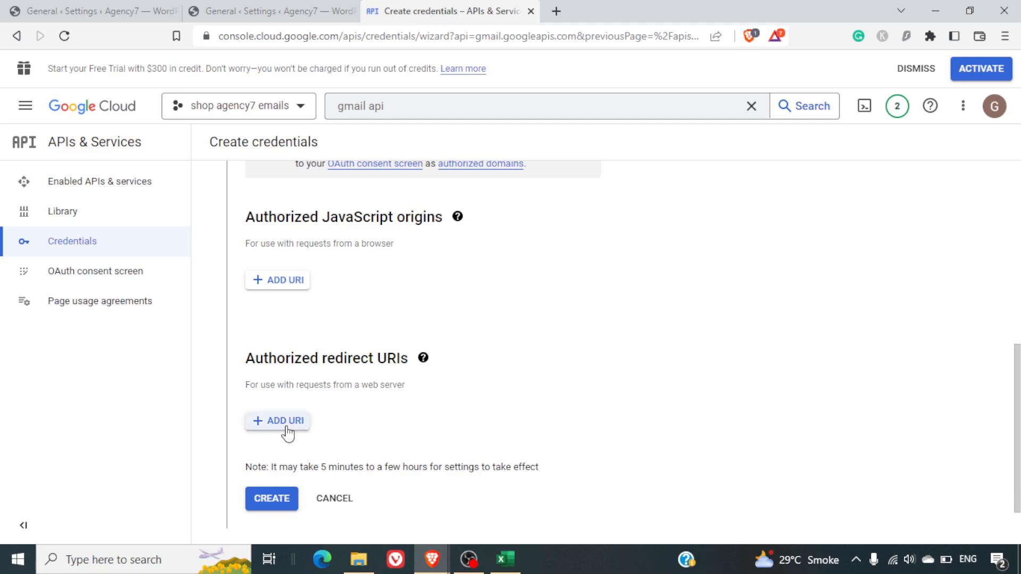
key("ctrl+v")
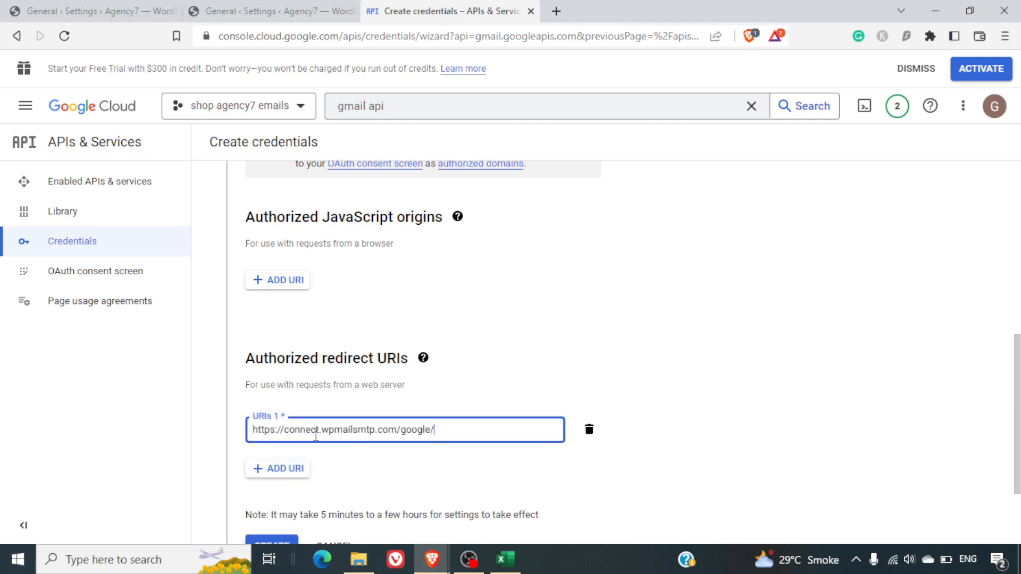
scroll(616, 355, "down", 2)
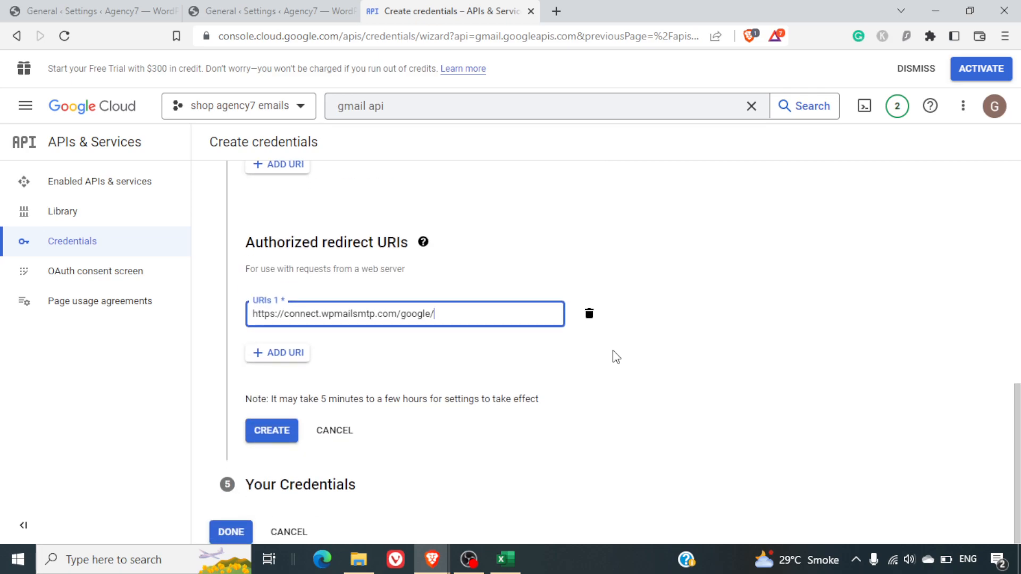
left_click(560, 374)
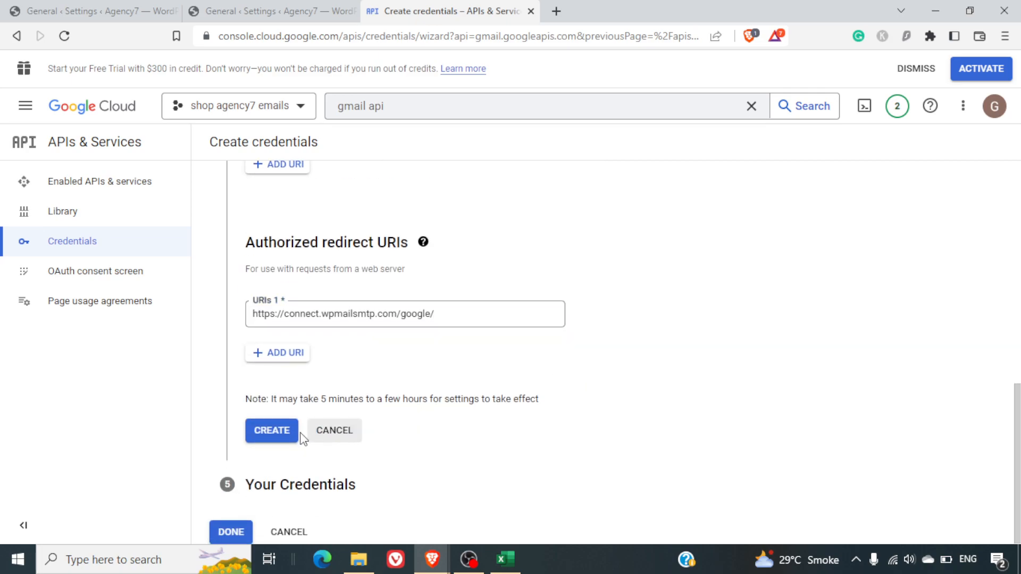
left_click(277, 440)
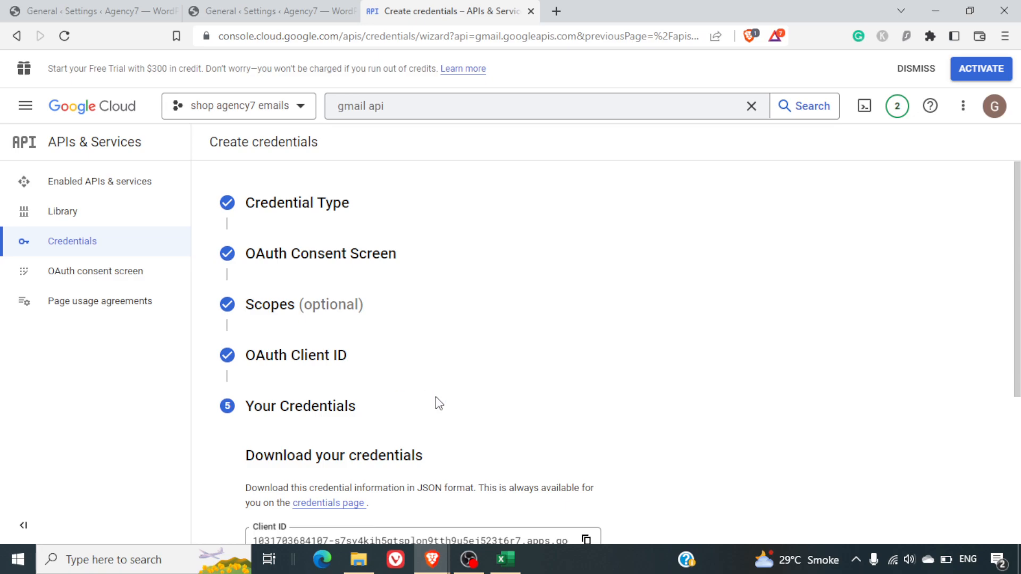
Copy the newly generated Client ID
scroll(436, 403, "down", 3)
scroll(435, 396, "down", 1)
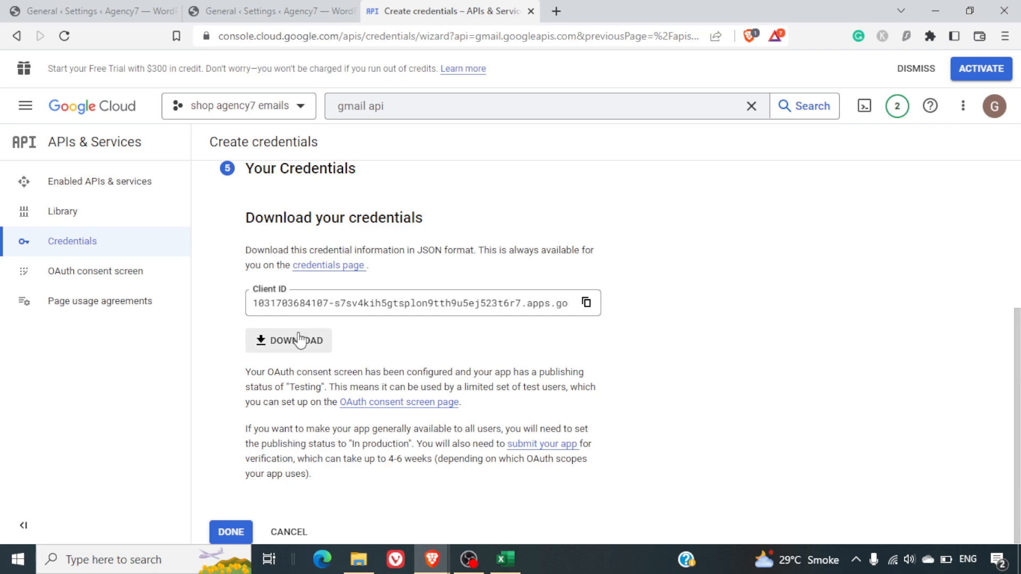
left_click(585, 304)
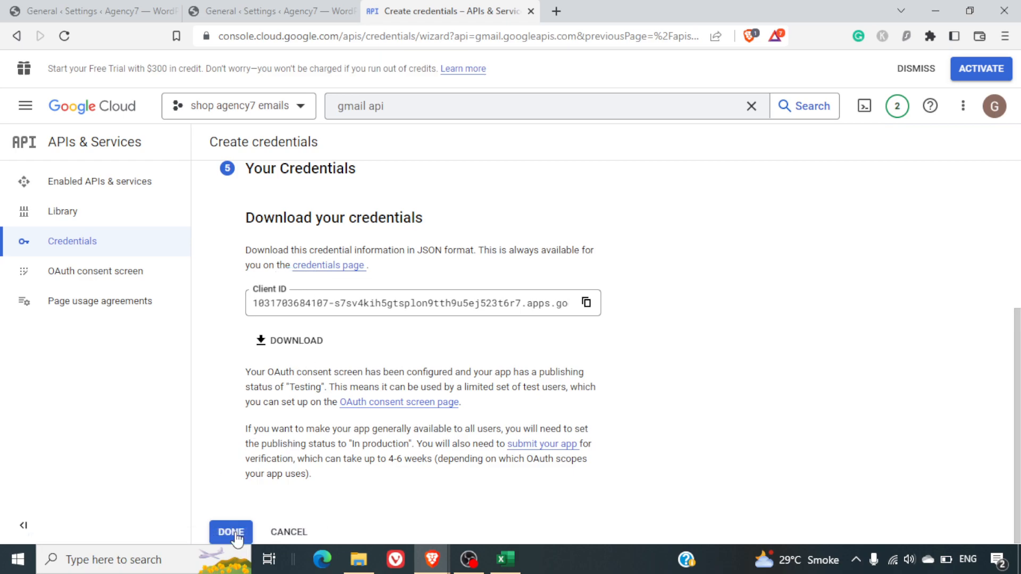
Finish the wizard, open Web client 1 from the Credentials list, and copy its client secret
left_click(232, 531)
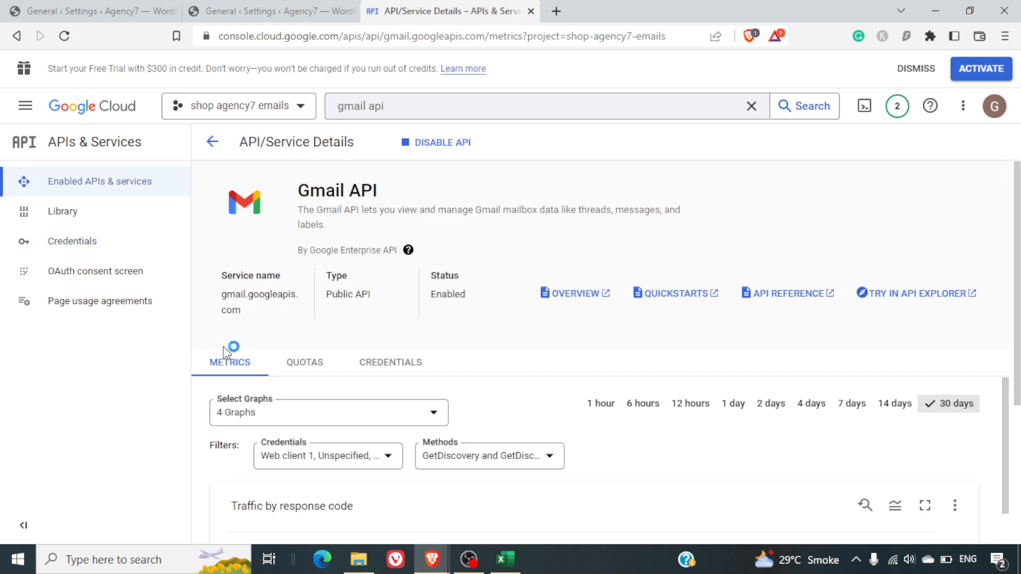
left_click(99, 254)
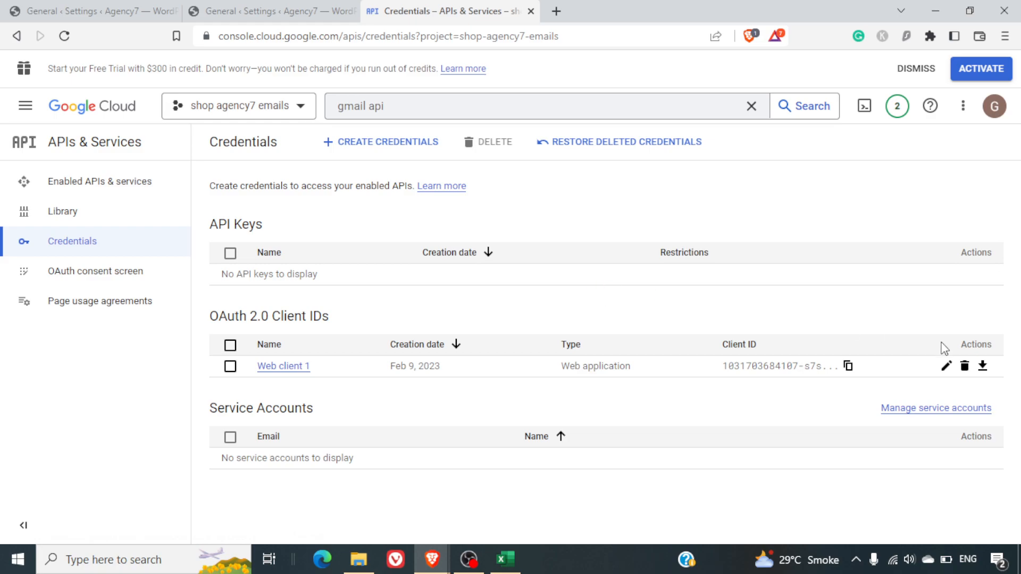
left_click(667, 367)
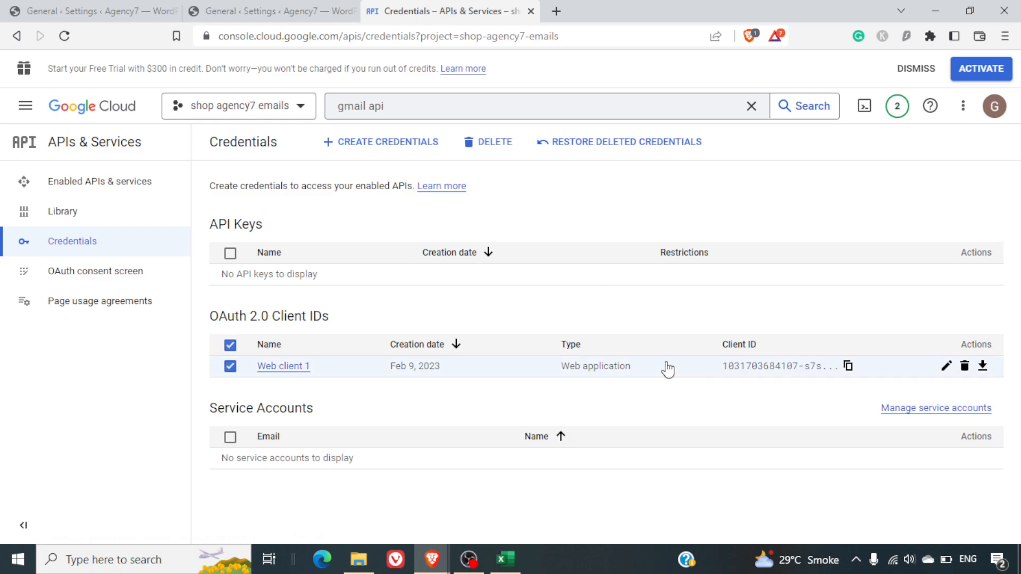
left_click(289, 372)
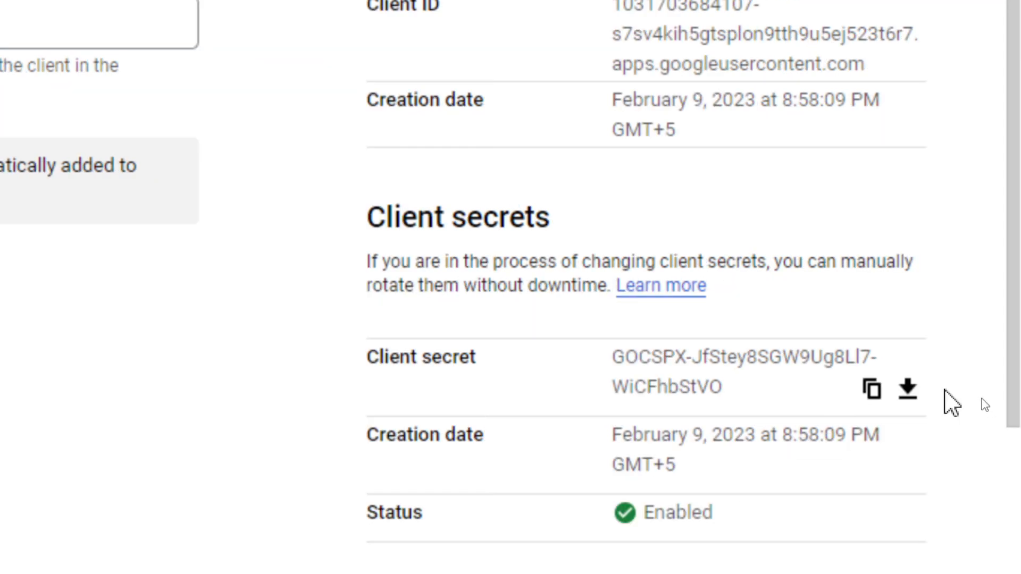
left_click(871, 393)
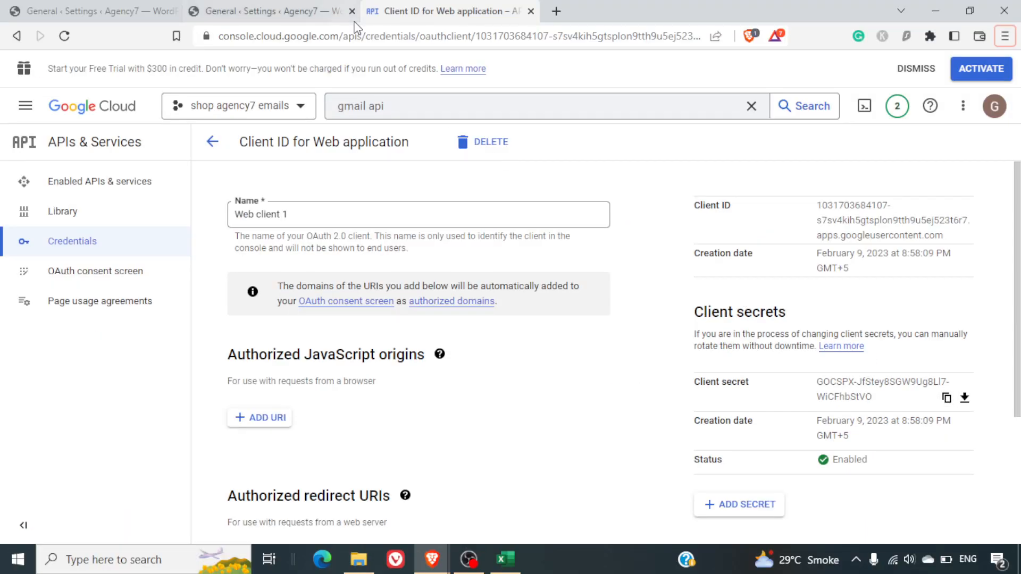
Paste the copied secret into the Gmail mailer's Client Secret field in WP Mail SMTP
left_click(289, 10)
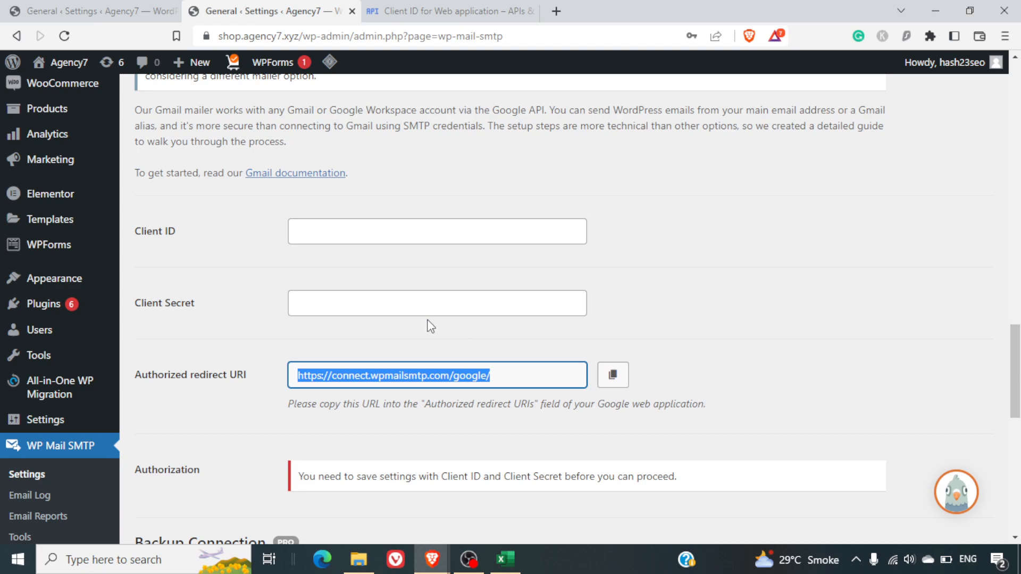
left_click(431, 304)
key("ctrl+v")
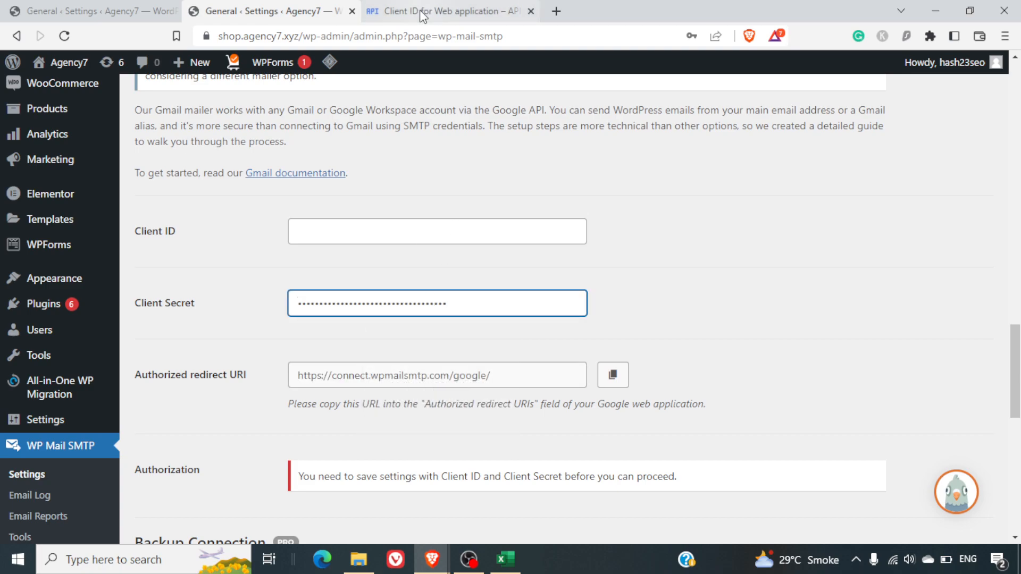
Copy Web client 1's Client ID into the Client ID field and save the settings
left_click(419, 10)
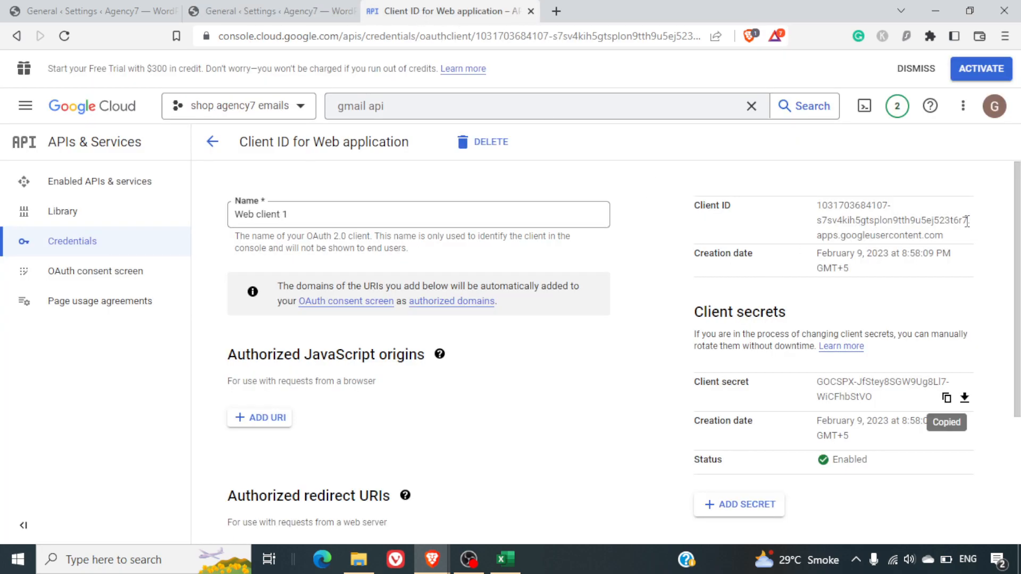
left_click_drag(937, 237, 817, 199)
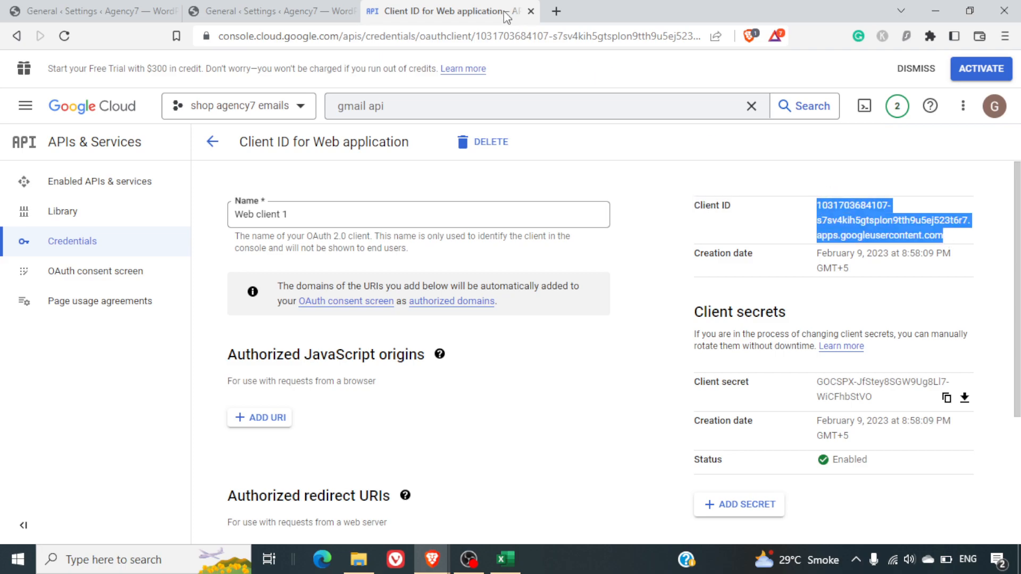
left_click(271, 11)
left_click(410, 223)
key("ctrl+v")
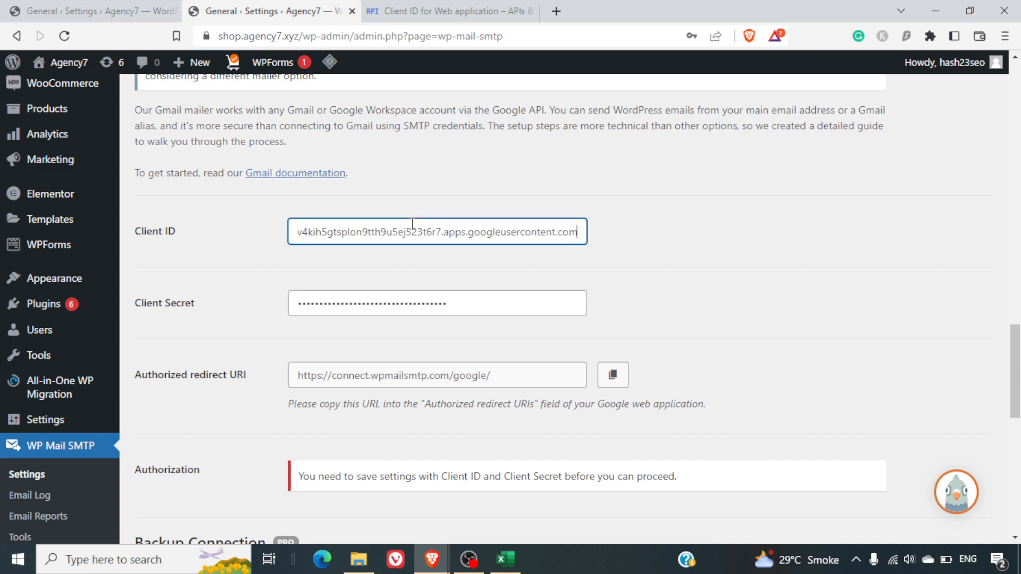
scroll(488, 303, "down", 6)
left_click(194, 383)
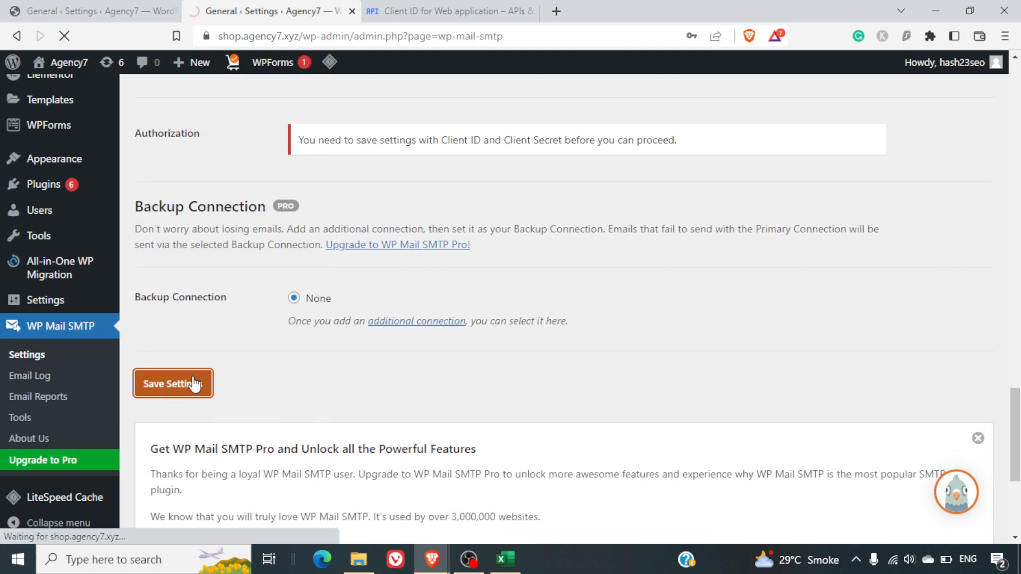
scroll(704, 346, "down", 1)
scroll(705, 347, "down", 10)
scroll(705, 346, "down", 12)
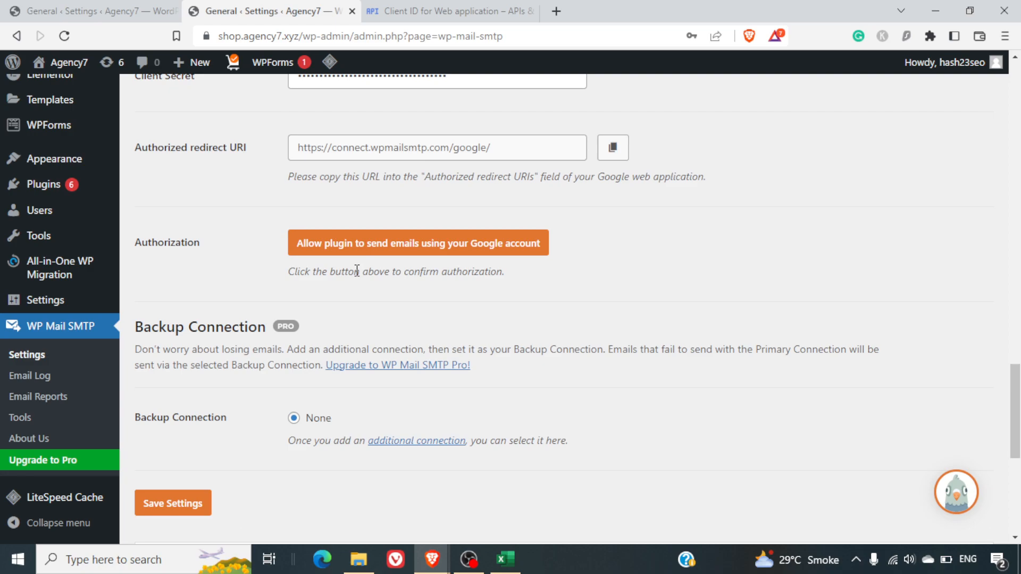
On the OAuth consent screen, publish the app and confirm the push to production
left_click(409, 7)
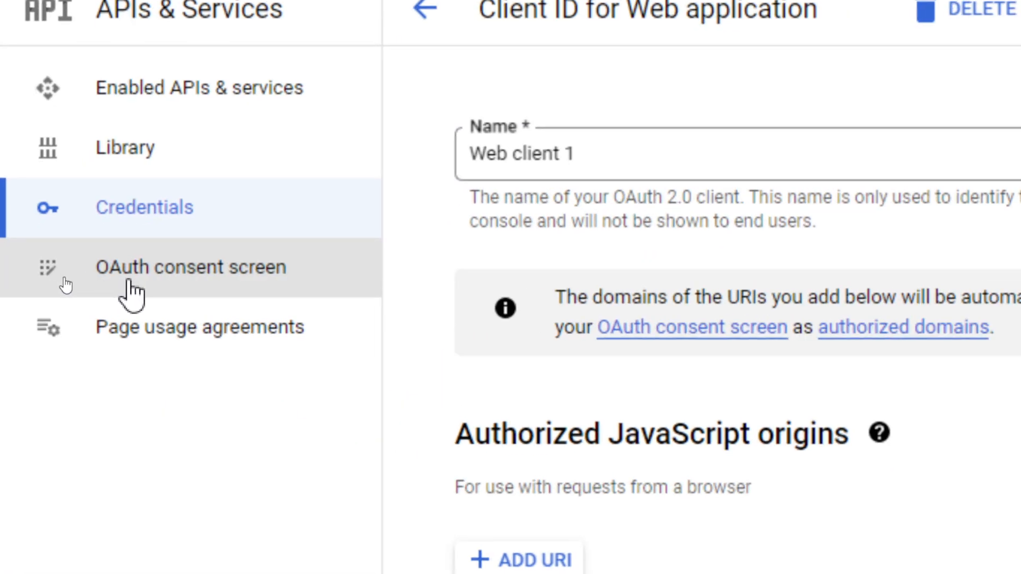
left_click(131, 293)
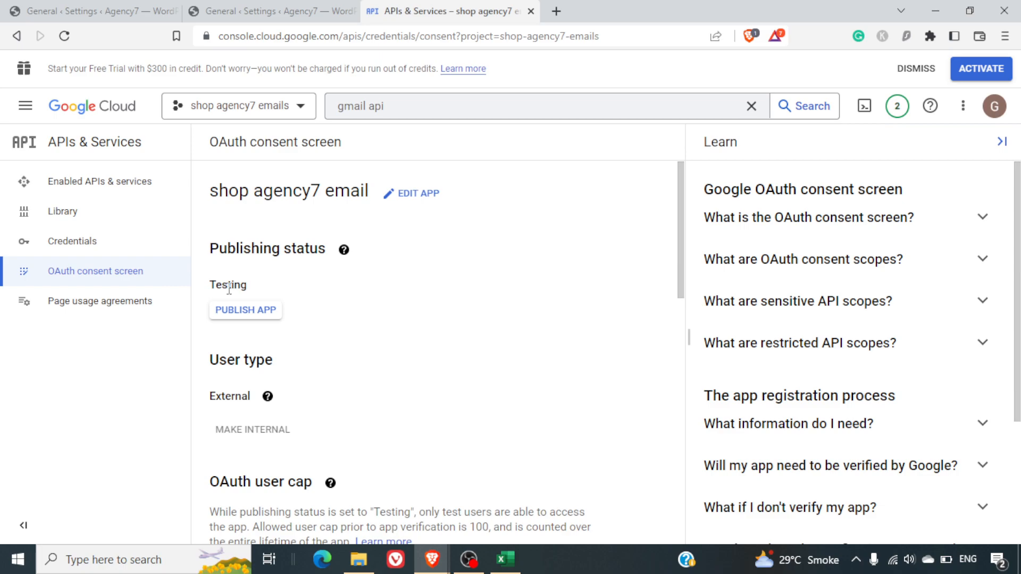
left_click(260, 20)
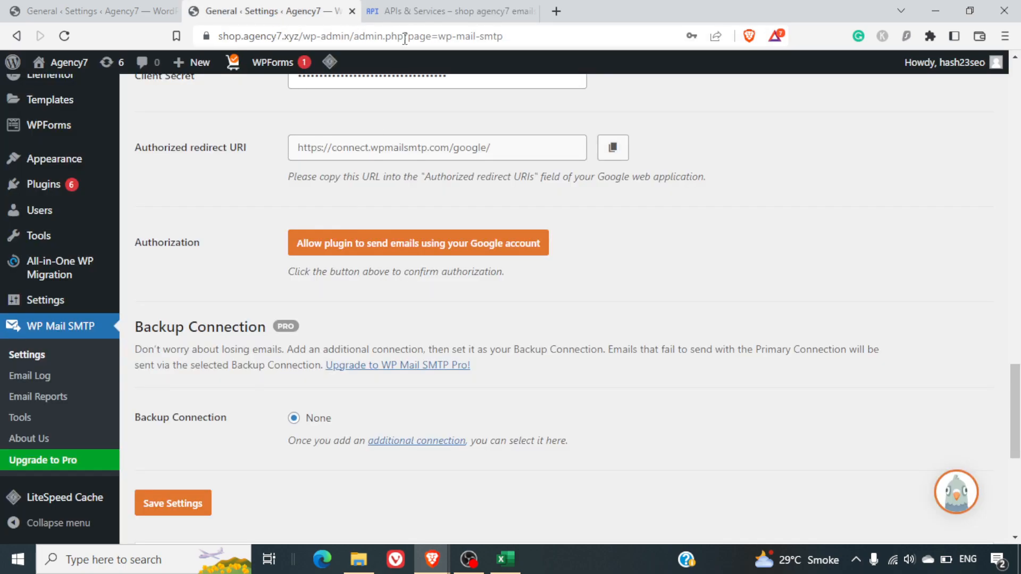
left_click(423, 6)
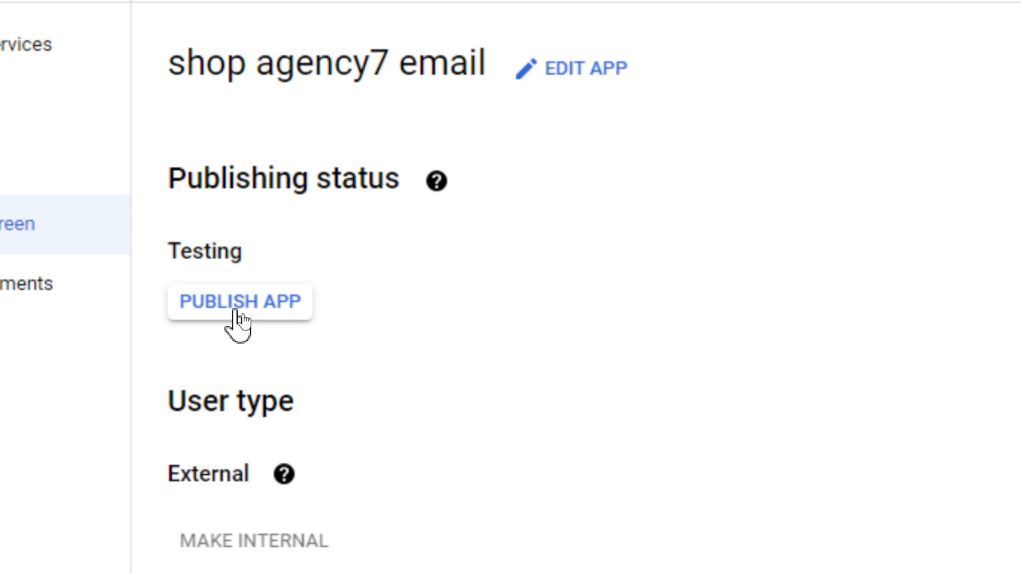
left_click(218, 313)
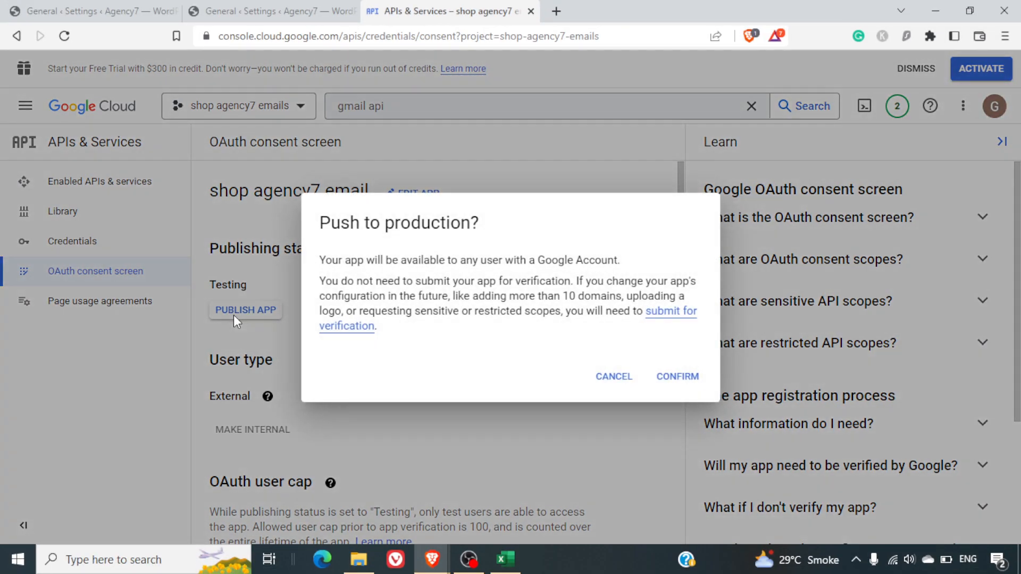
left_click(677, 377)
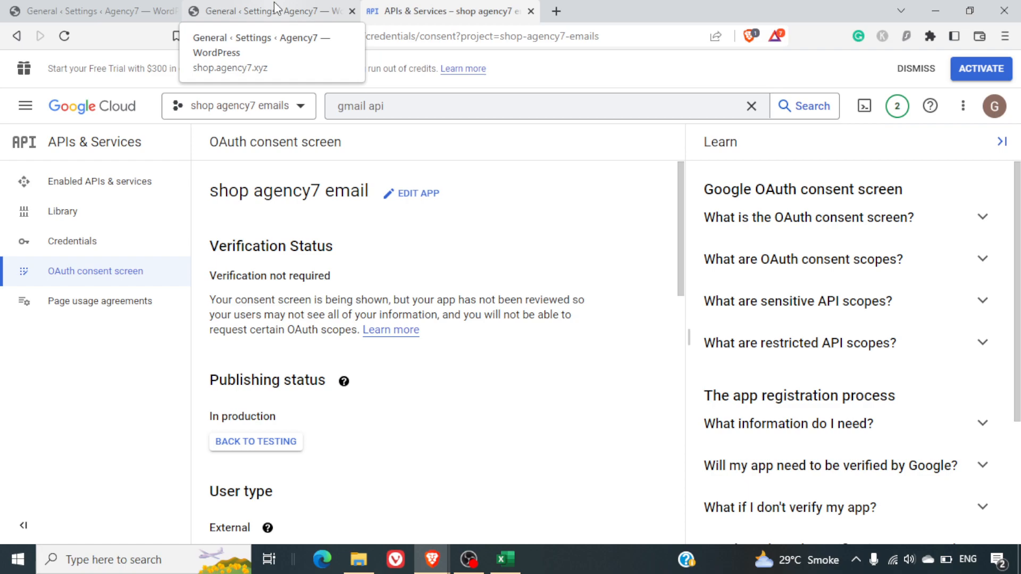
left_click(273, 6)
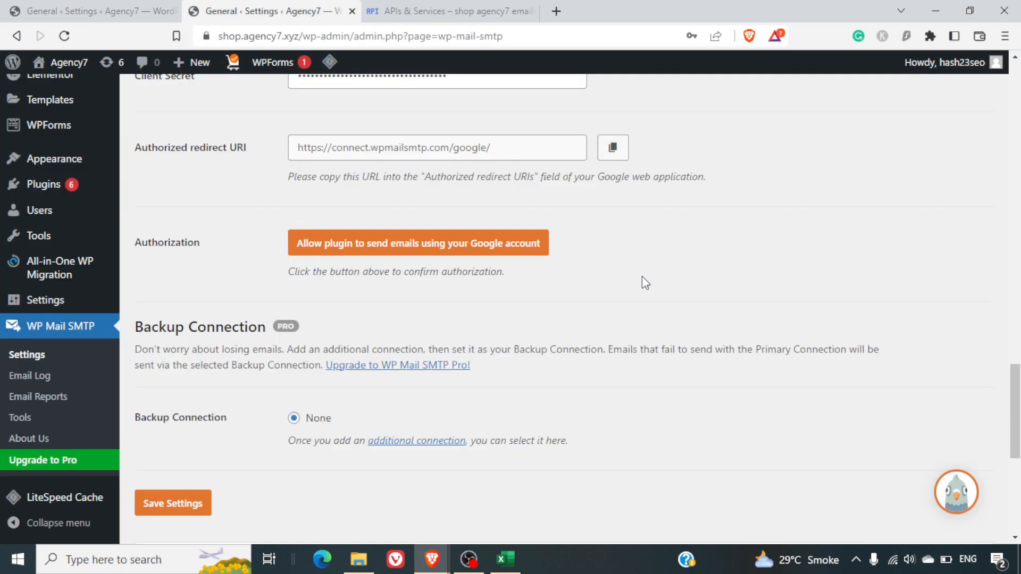
Start Google authorization, pick the account, bypass the unverified-app warning, and allow wpmailsmtp.com access
scroll(647, 278, "up", 2)
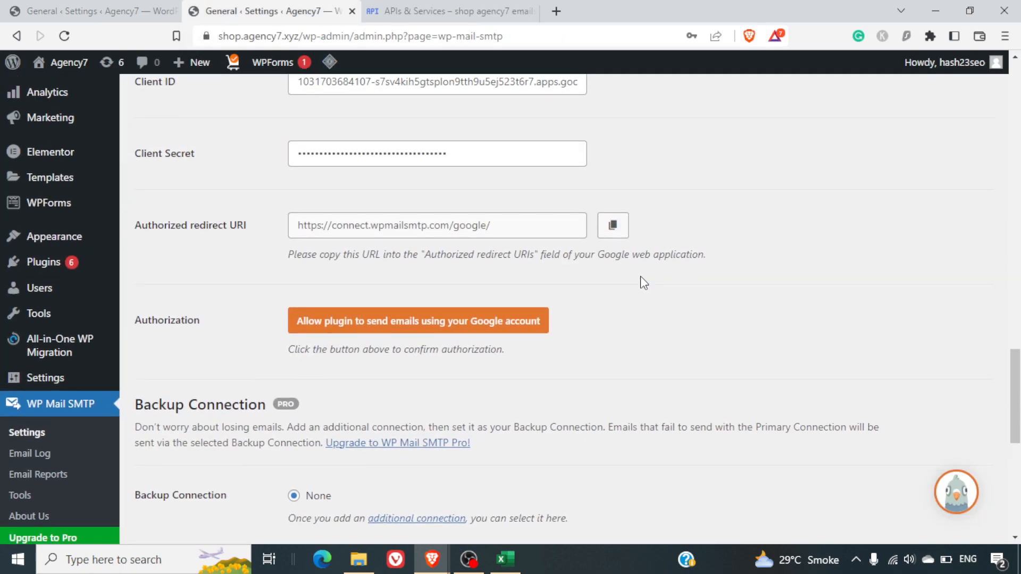
left_click(471, 325)
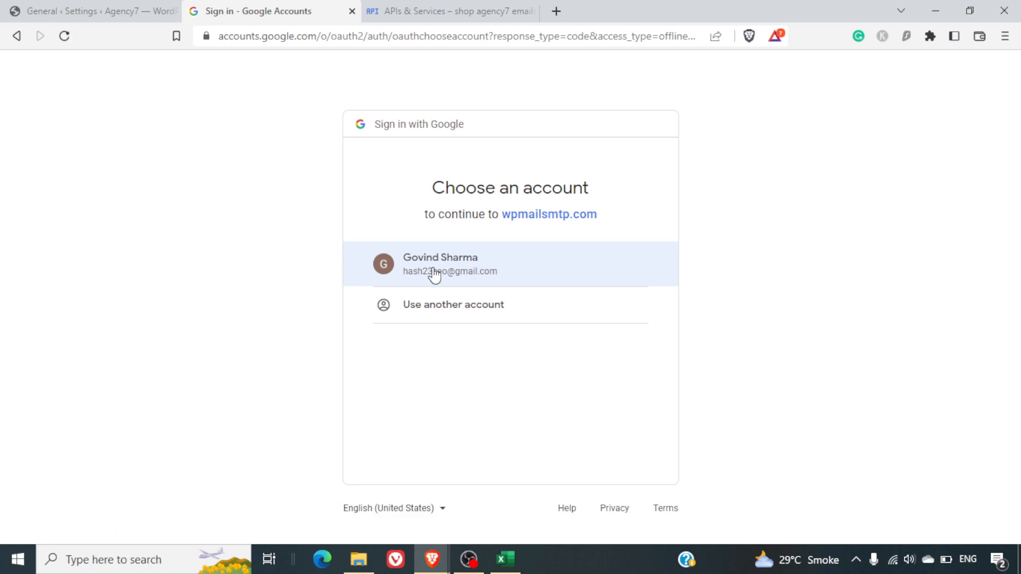
left_click(435, 272)
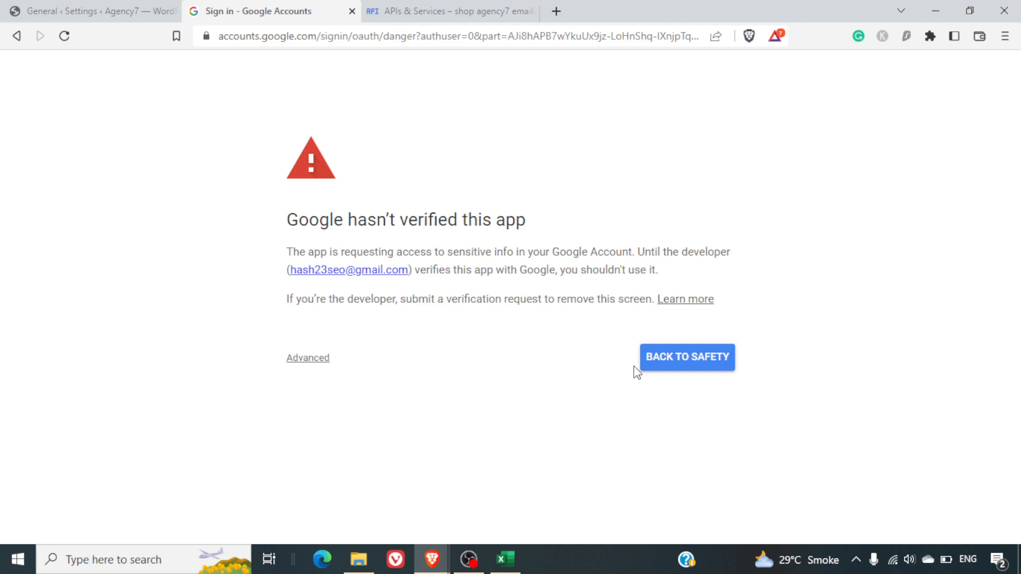
left_click(307, 366)
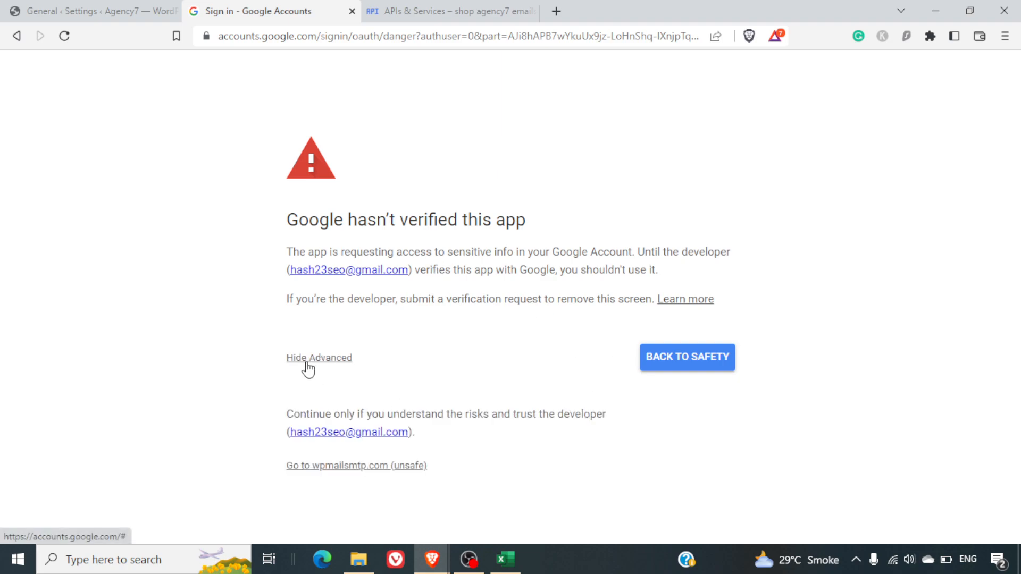
left_click(371, 468)
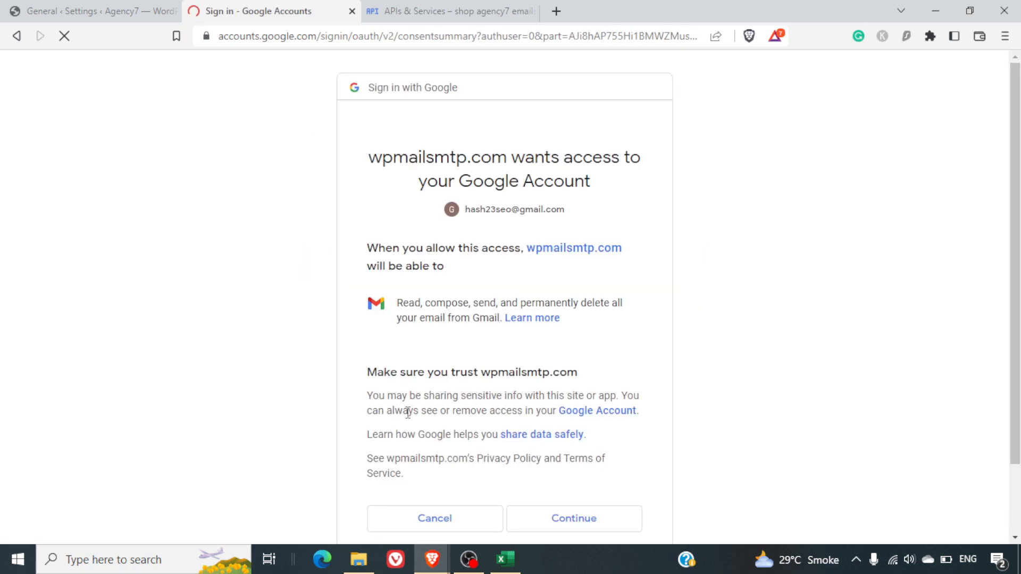
scroll(593, 364, "down", 2)
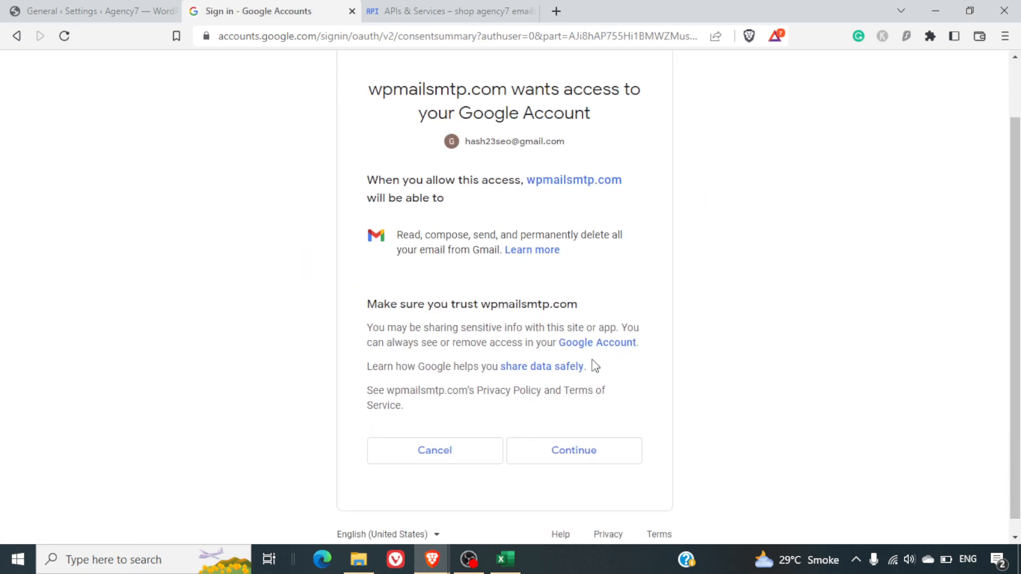
scroll(594, 366, "down", 1)
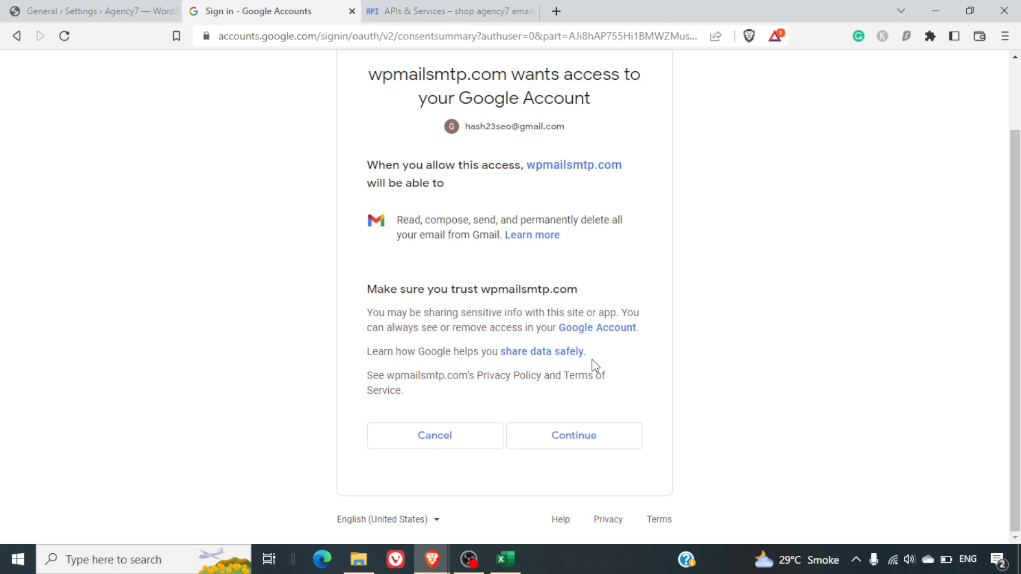
left_click(581, 448)
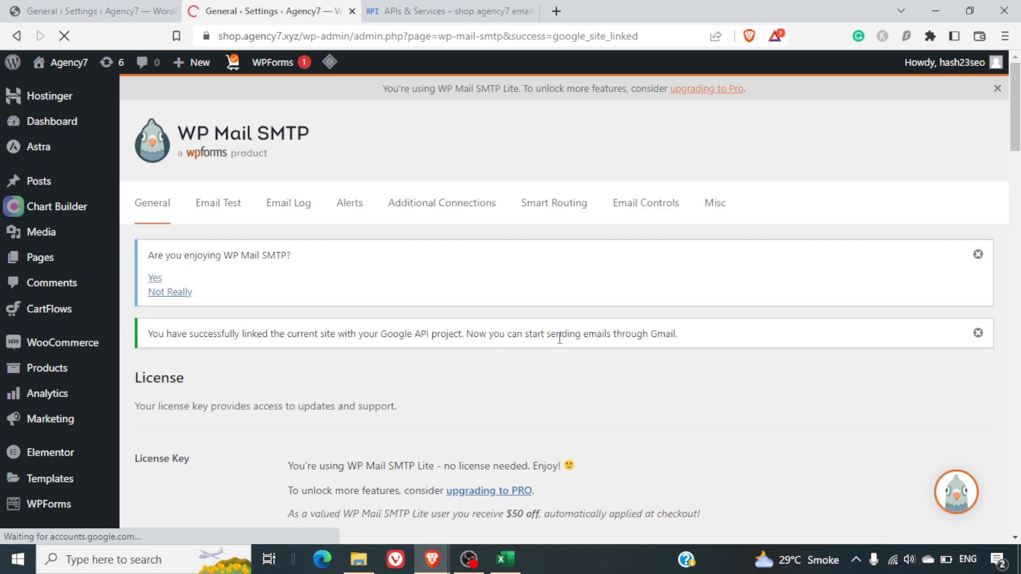
scroll(560, 338, "down", 10)
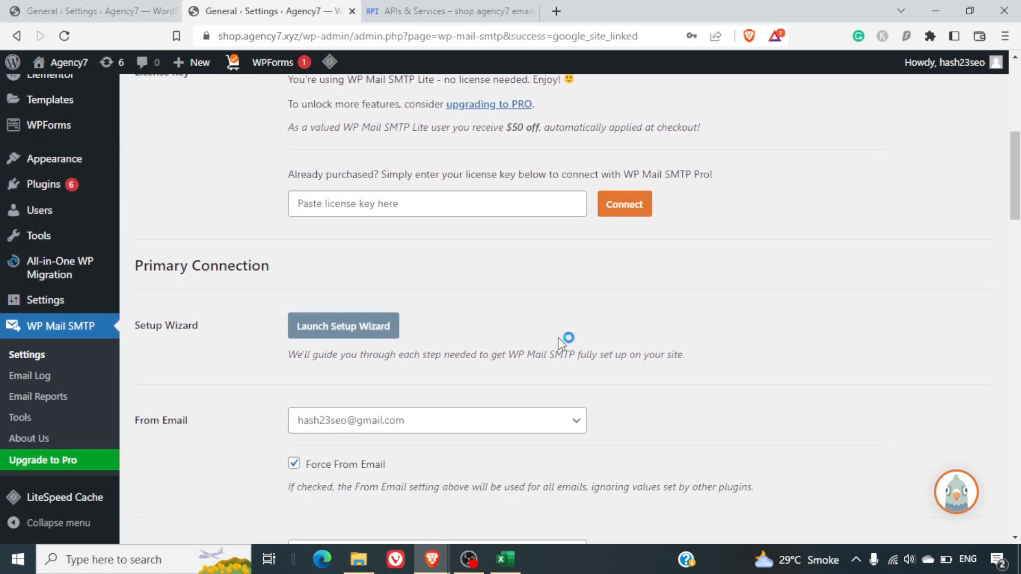
scroll(561, 344, "down", 12)
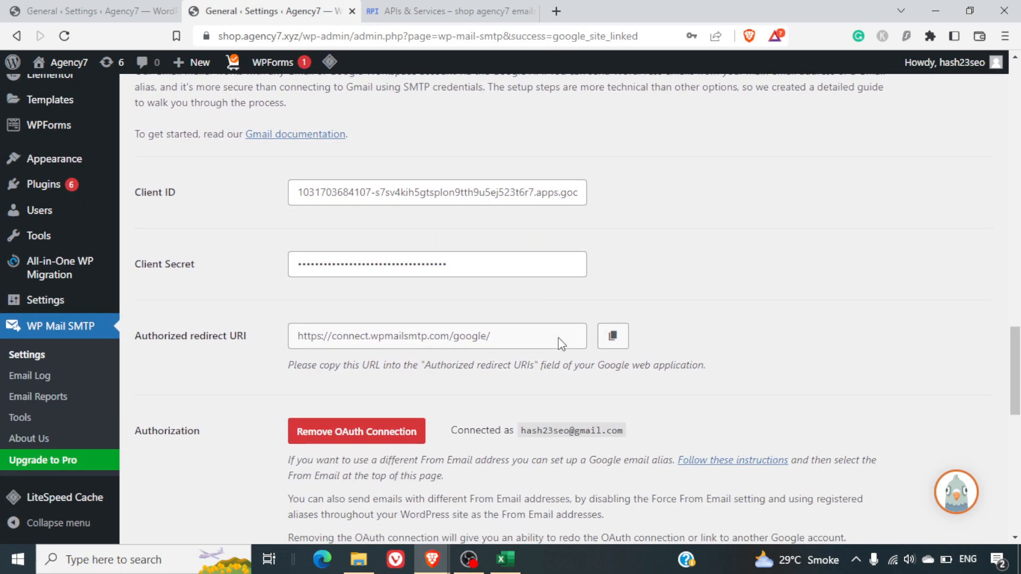
scroll(561, 344, "down", 2)
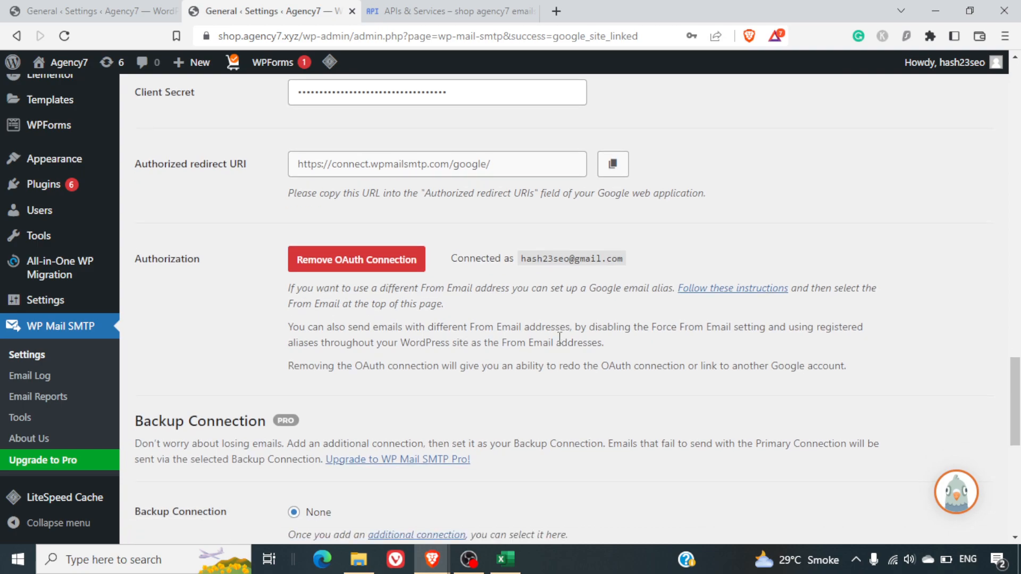
scroll(559, 338, "up", 1)
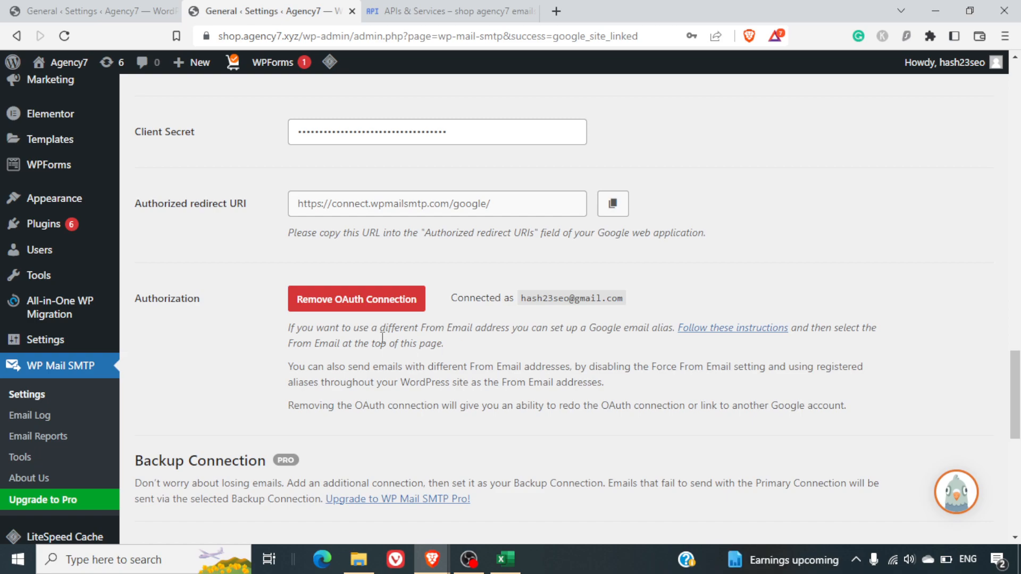
scroll(382, 338, "up", 10)
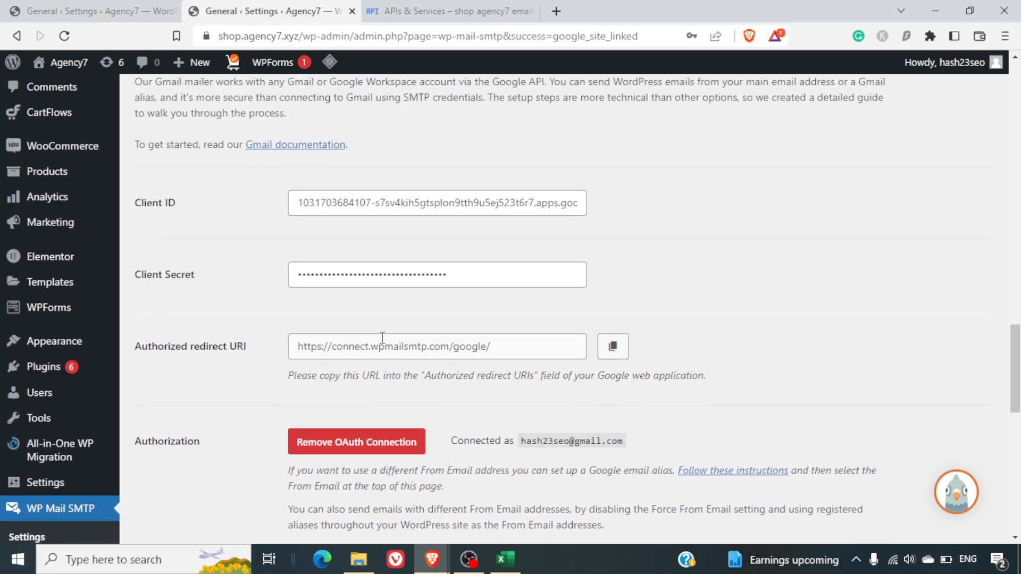
scroll(381, 337, "up", 15)
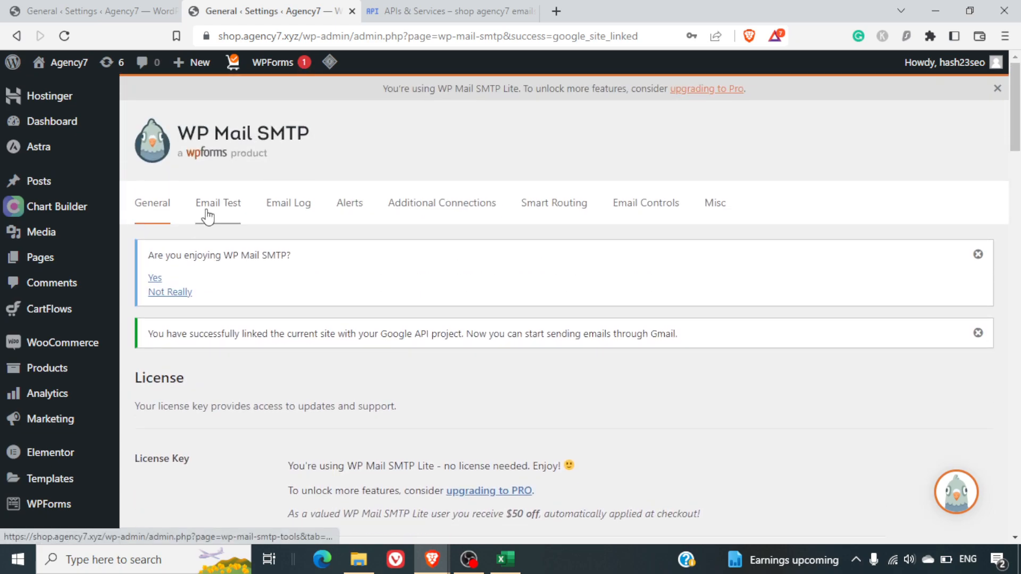
On the Email Test tab, keep the HTML toggle on and send the test email
left_click(206, 210)
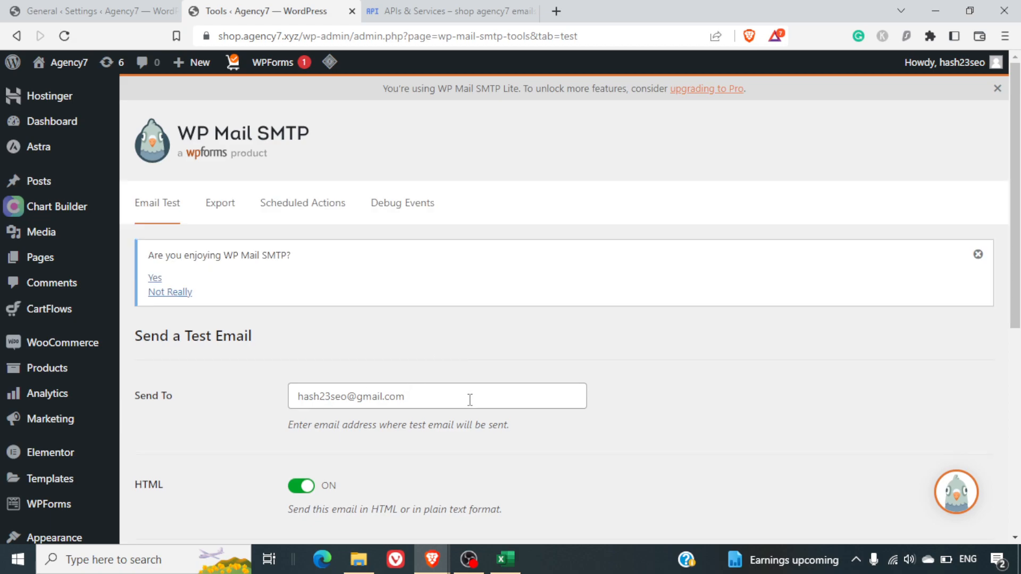
scroll(470, 400, "down", 3)
left_click(292, 298)
left_click(292, 299)
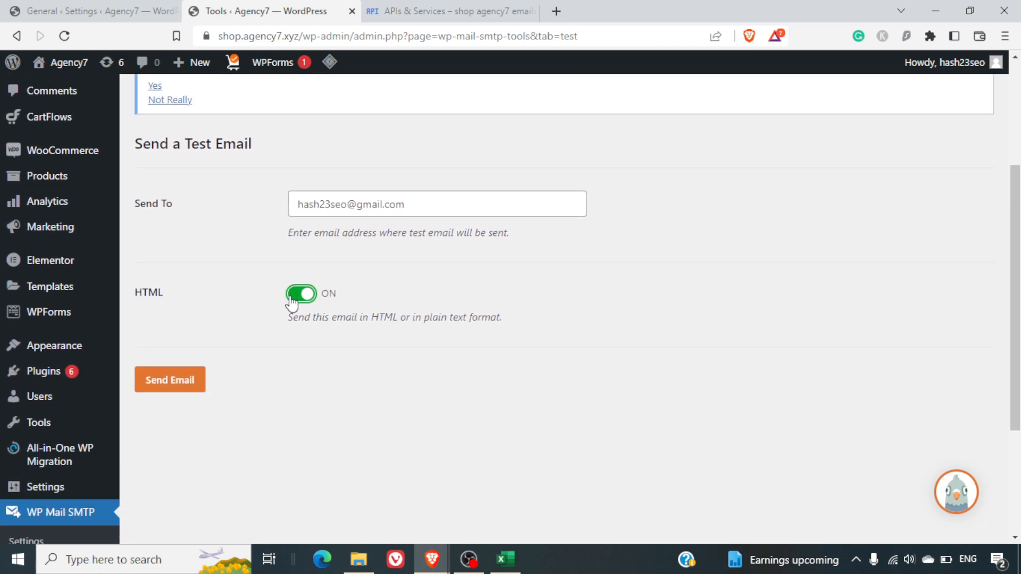
left_click(200, 381)
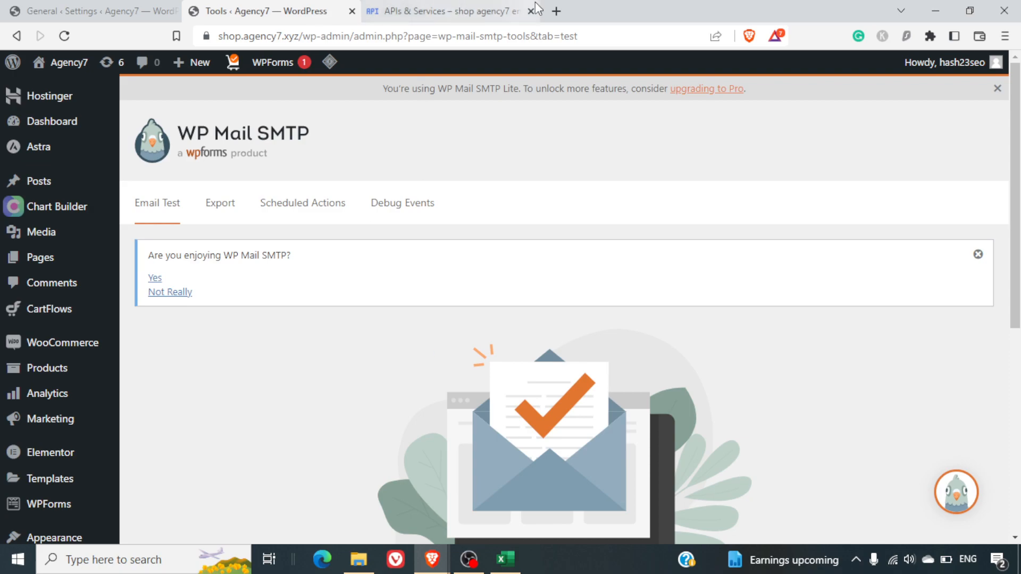
scroll(637, 284, "down", 6)
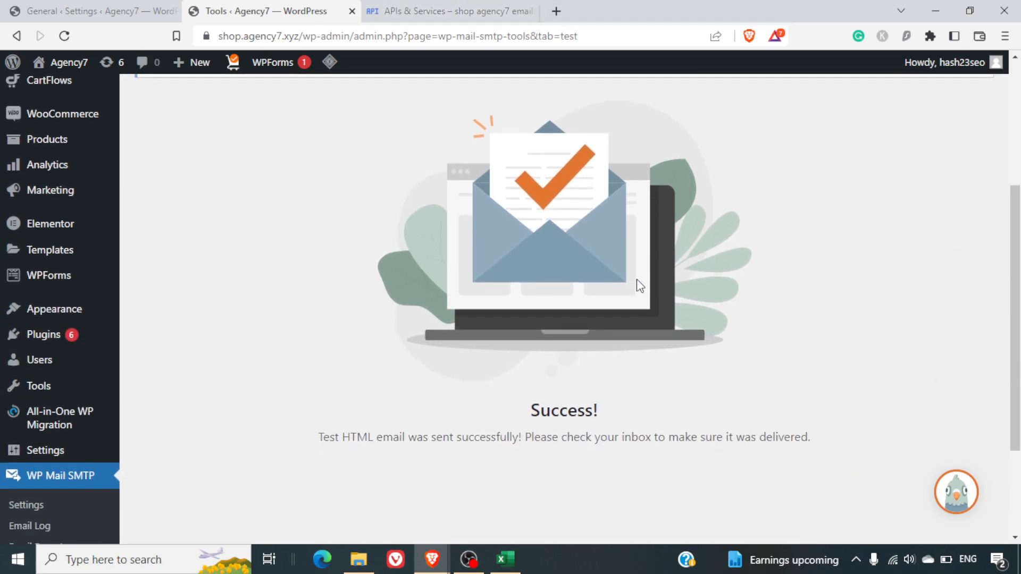
scroll(638, 284, "up", 3)
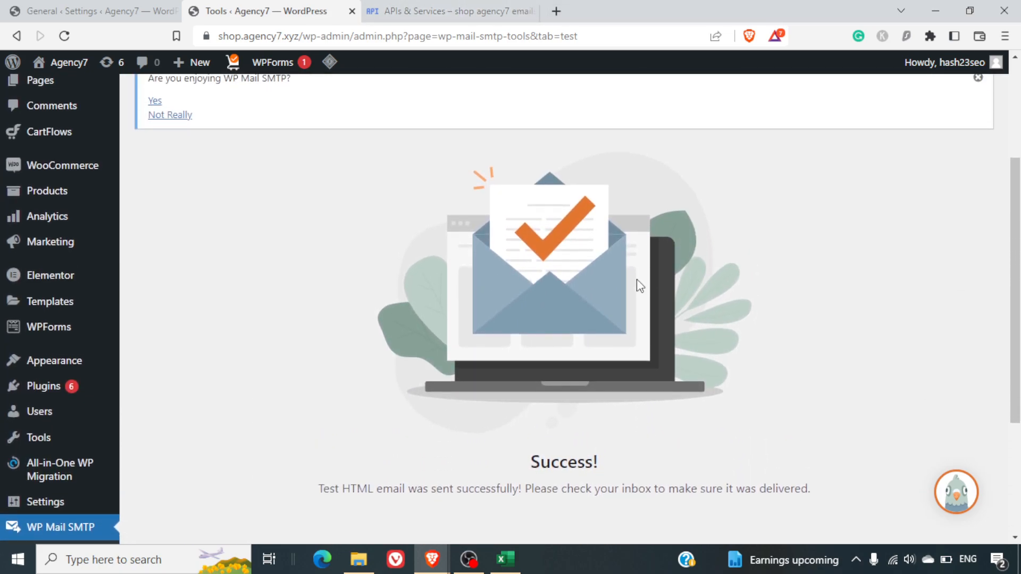
Load gmail in a new tab, view the test email, and dismiss the Password Manager popup
left_click(556, 11)
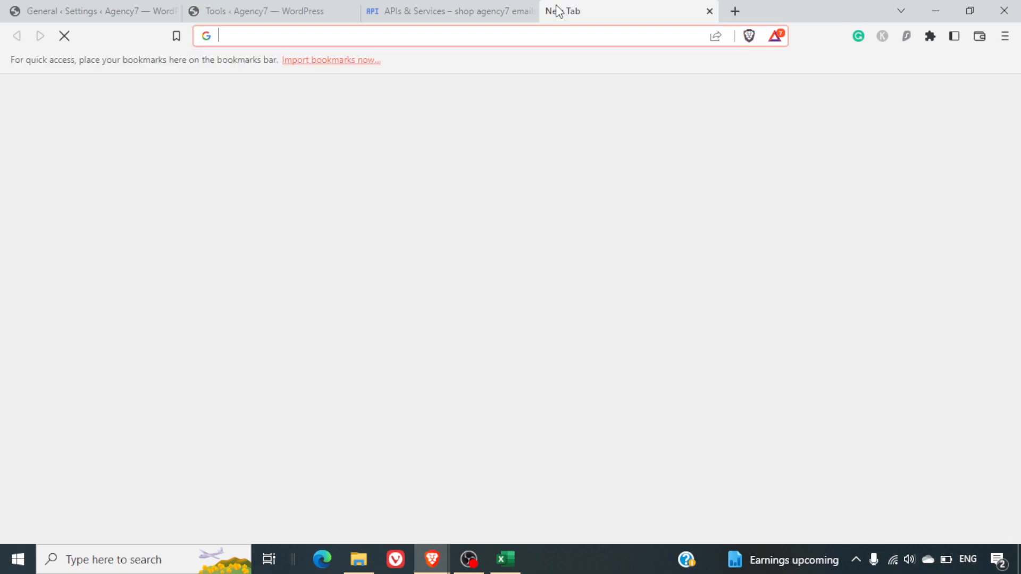
type("gmail.com")
key("Return")
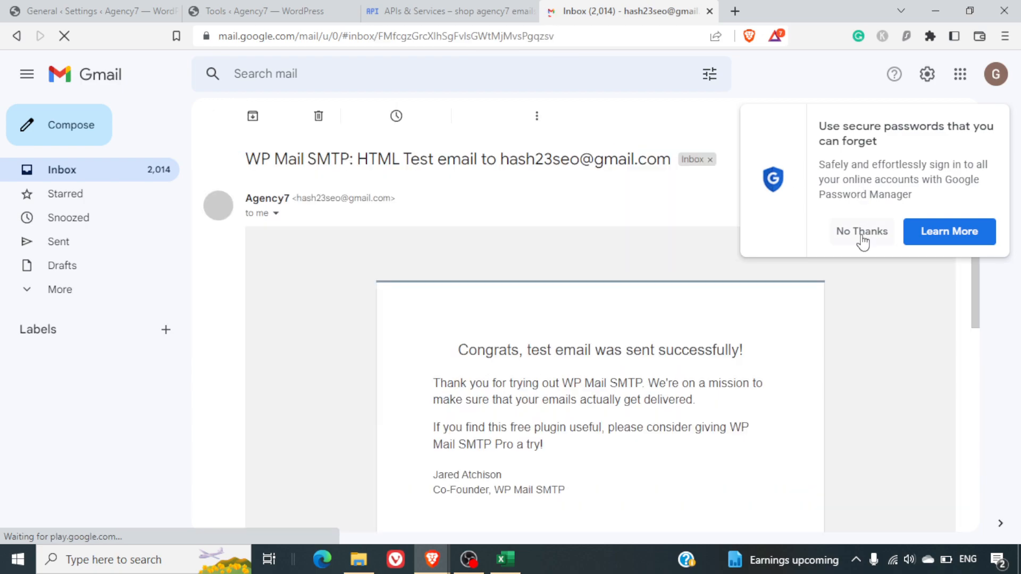
scroll(615, 335, "down", 2)
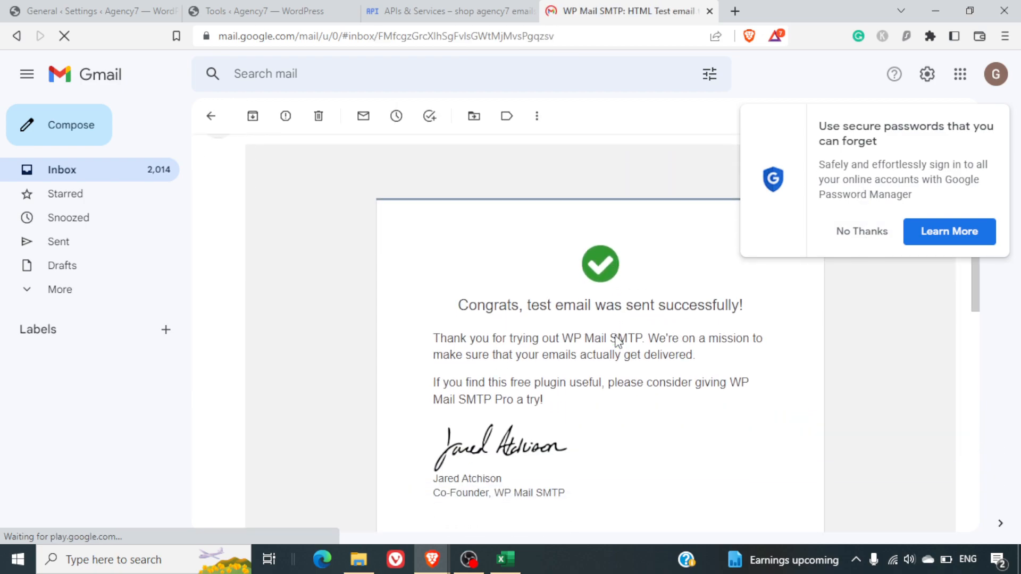
left_click(846, 237)
scroll(687, 324, "up", 3)
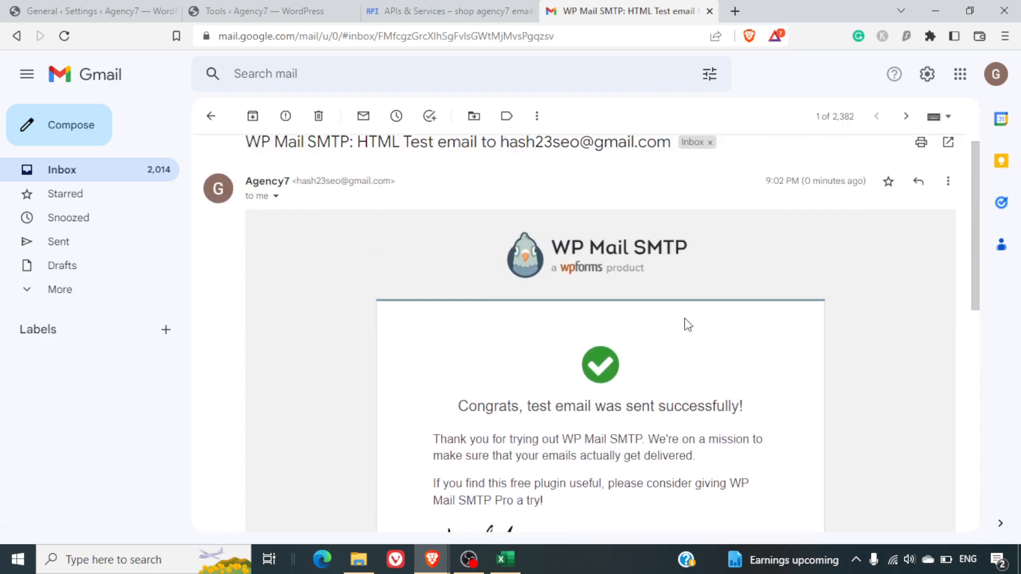